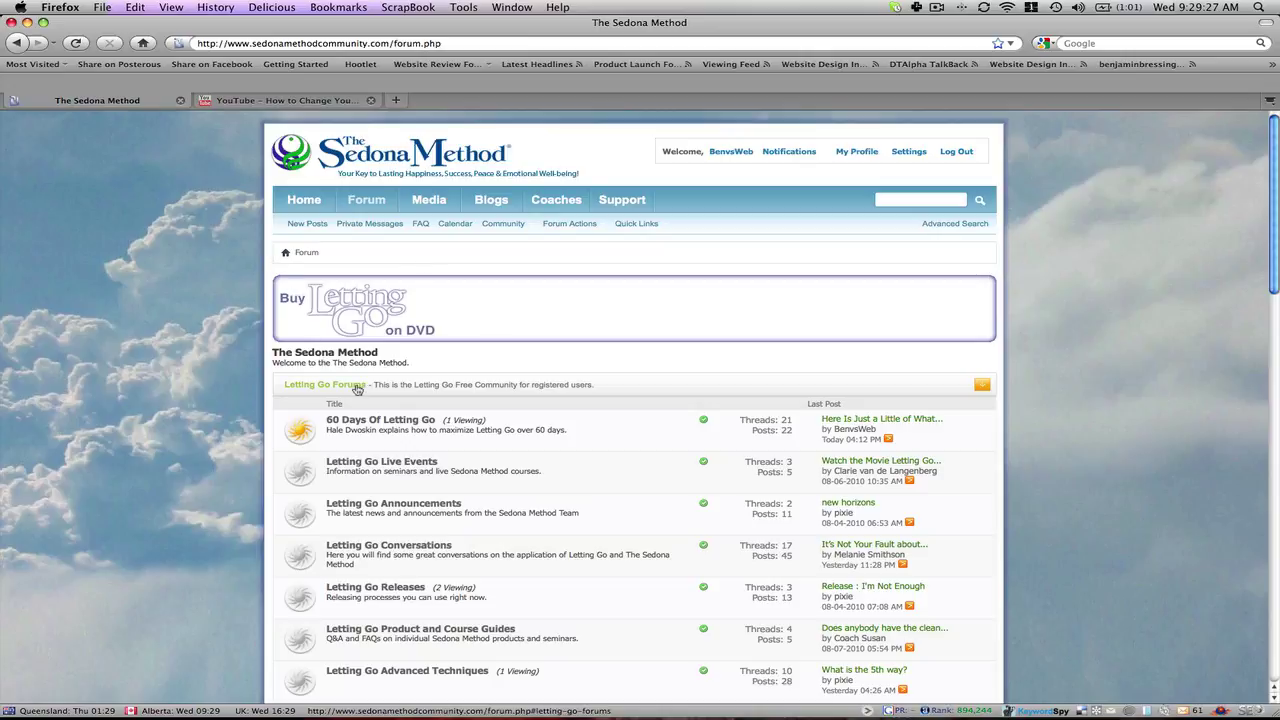
Step: Go to the 60 Days Of Letting Go forum and open its first thread, 'Here Is Just a Little of What You Can Expect from Letting Go'
scroll(425, 387, down, 1)
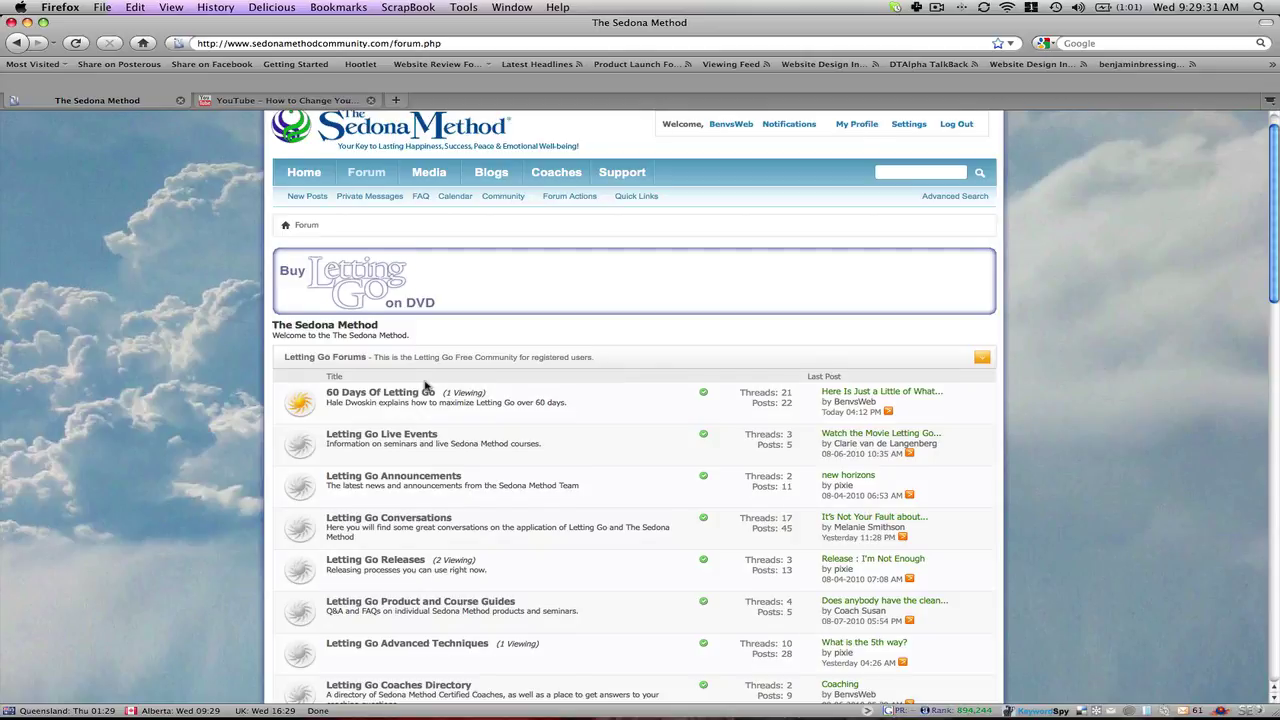
scroll(425, 387, up, 1)
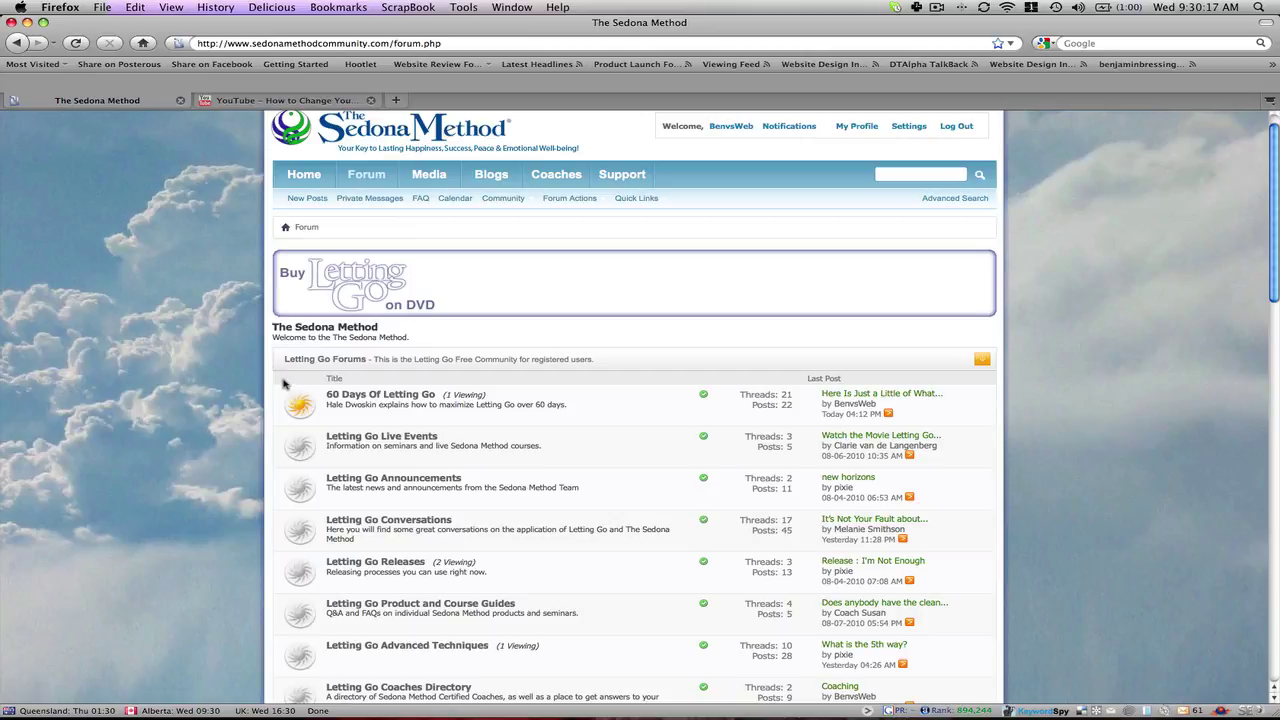
click(358, 397)
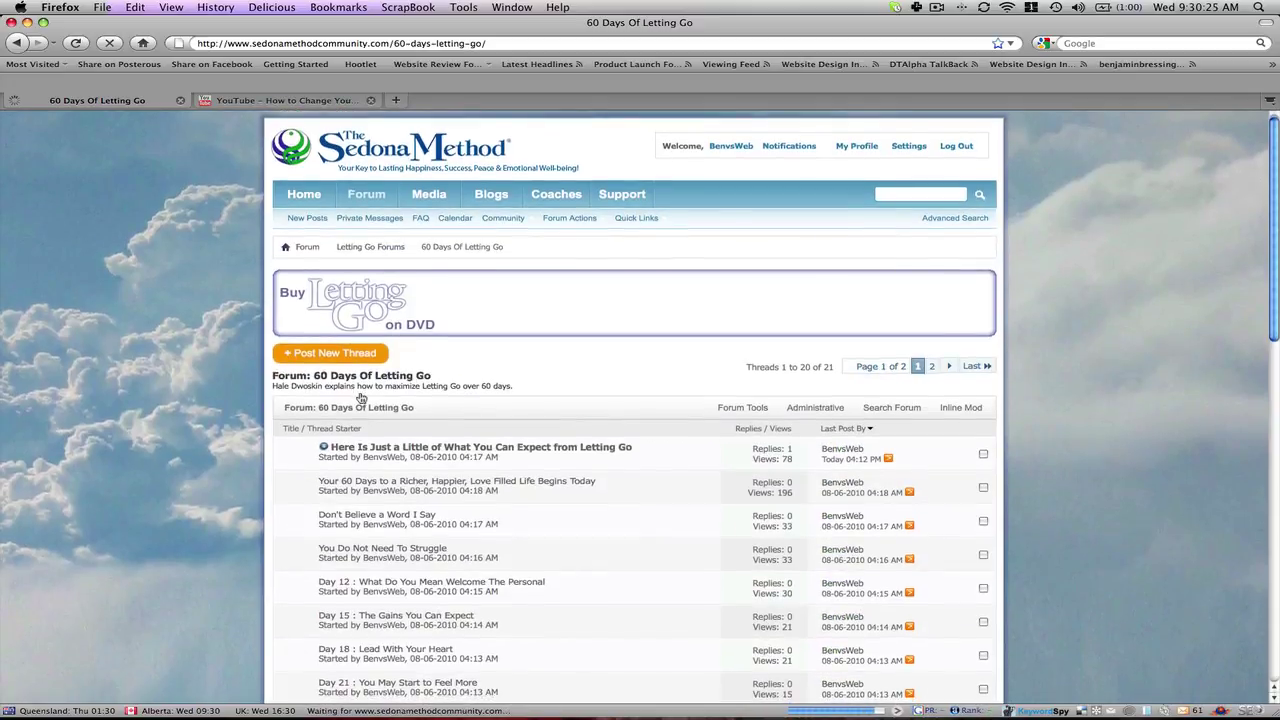
scroll(361, 397, down, 1)
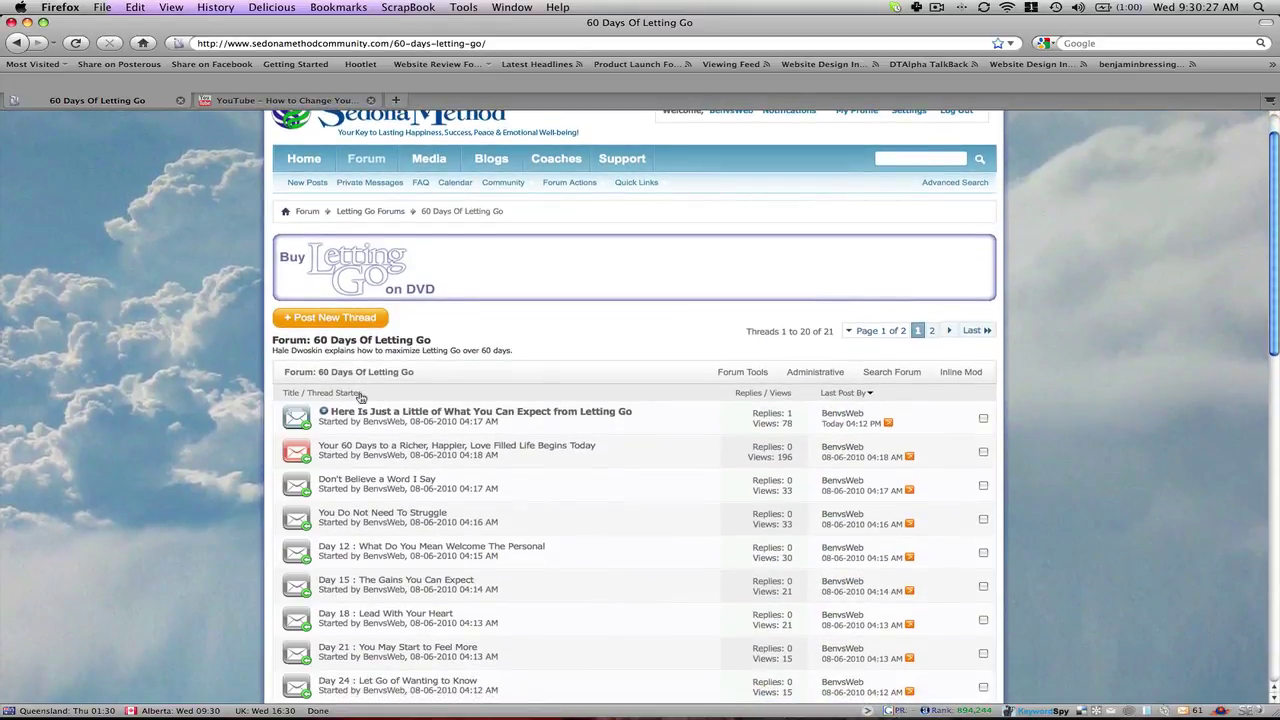
click(366, 415)
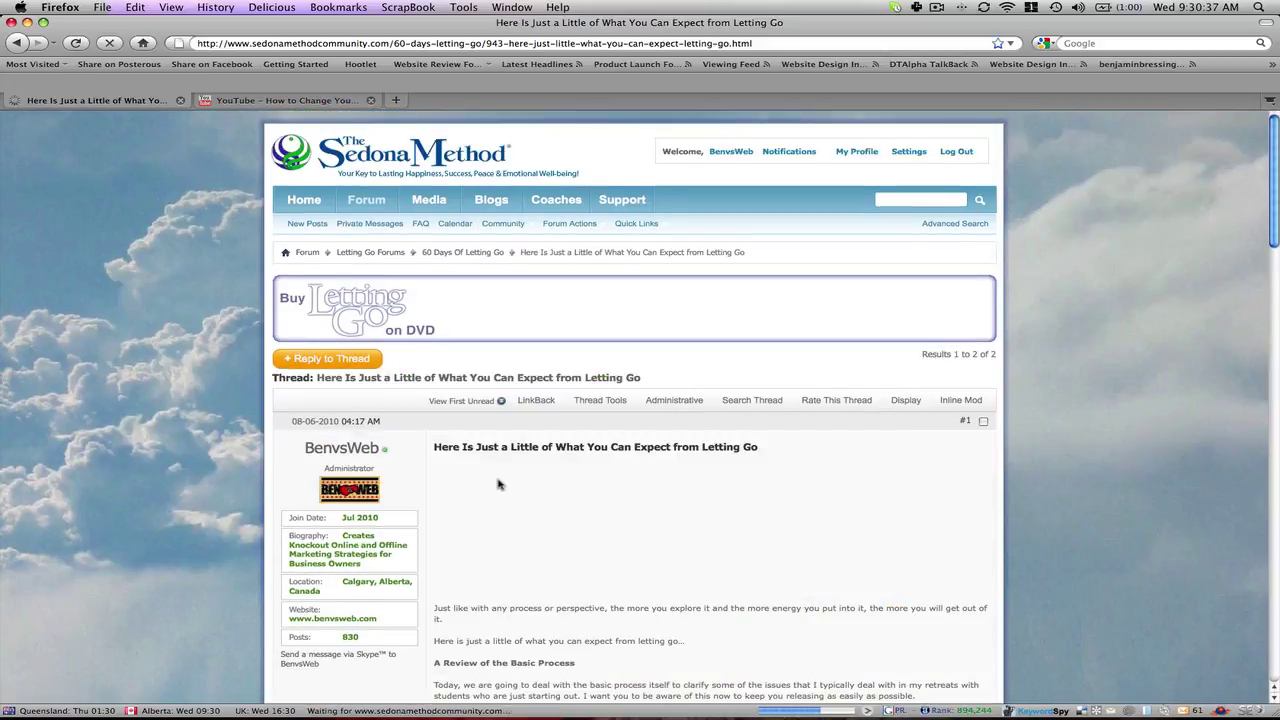
scroll(500, 485, down, 3)
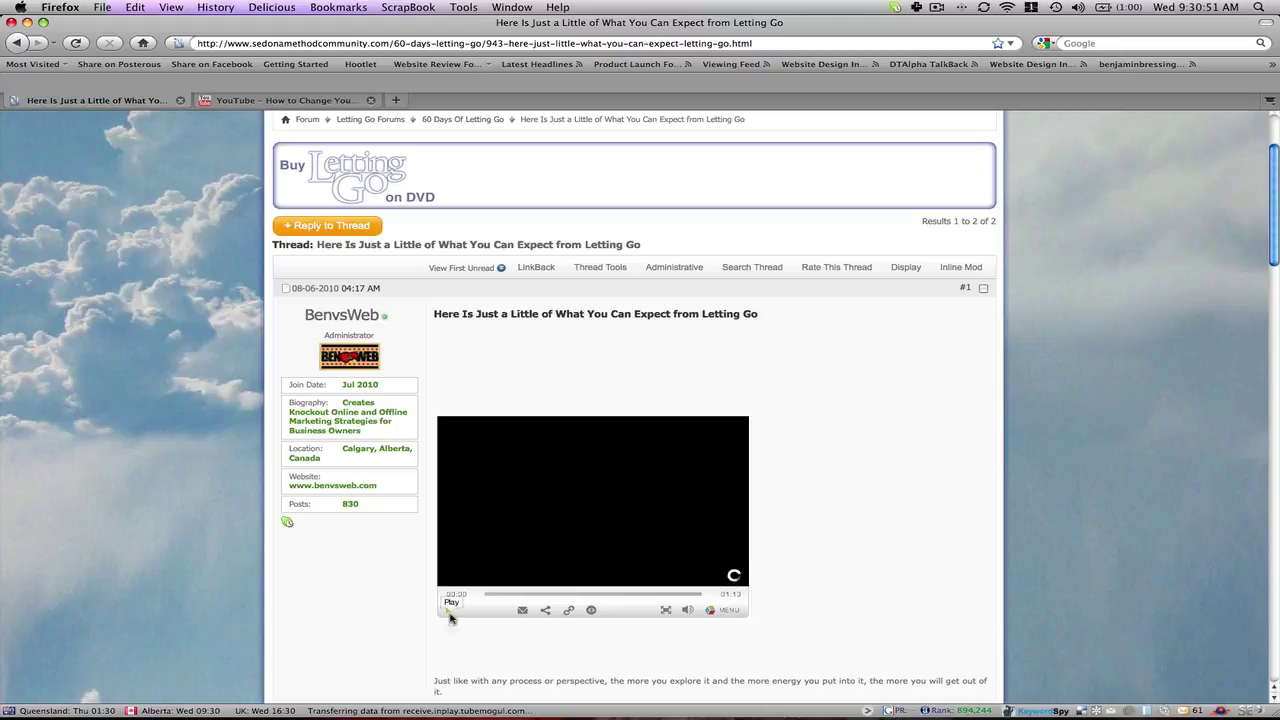
scroll(449, 618, down, 5)
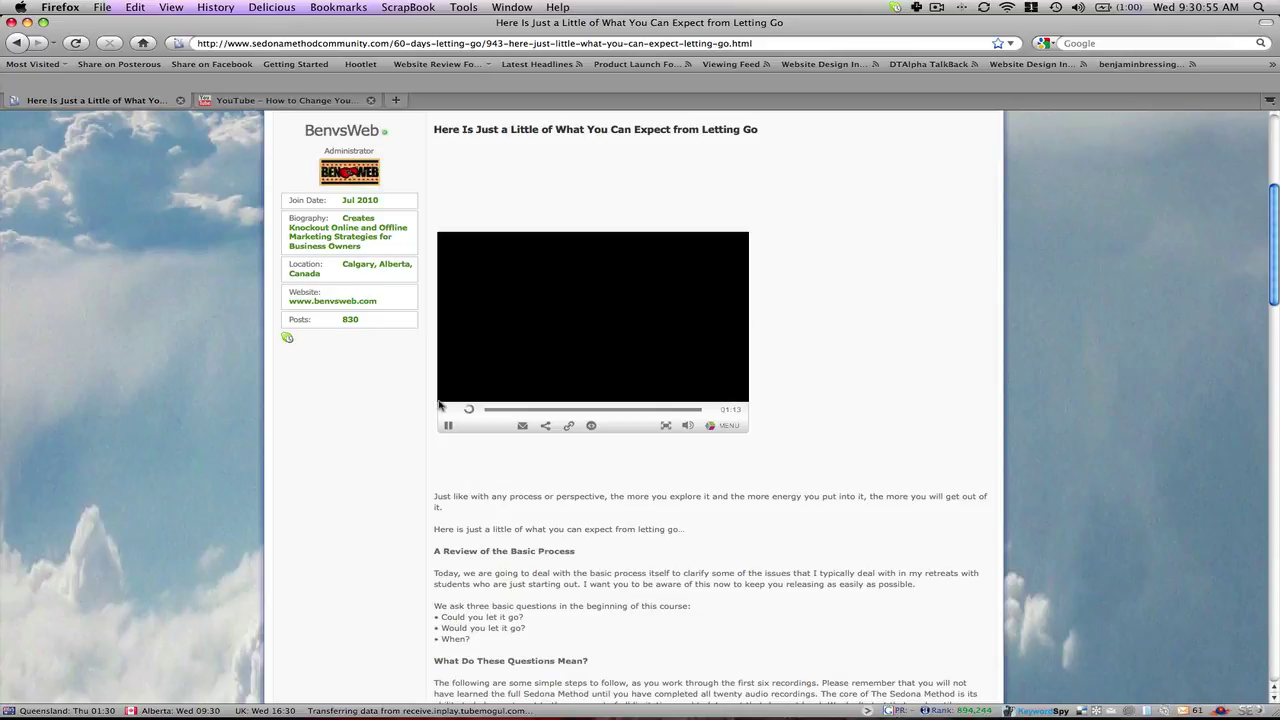
click(449, 426)
click(449, 427)
scroll(450, 428, down, 1)
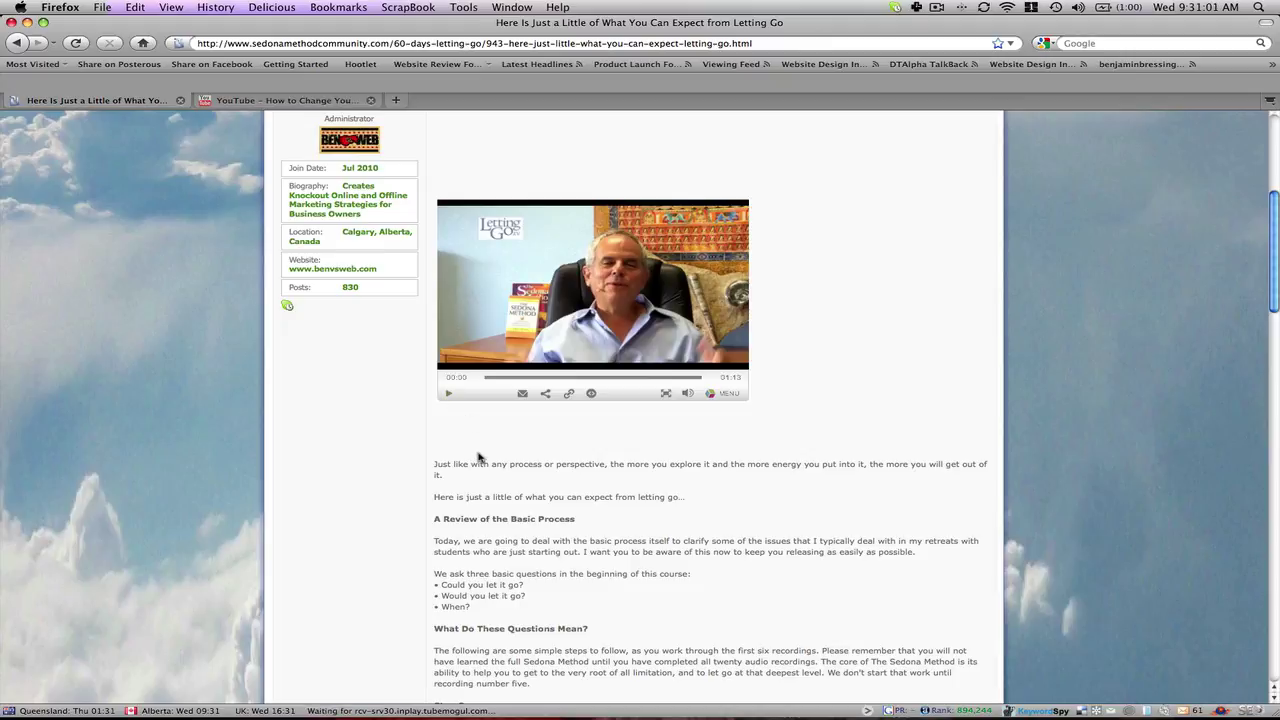
scroll(477, 457, down, 8)
scroll(480, 455, down, 14)
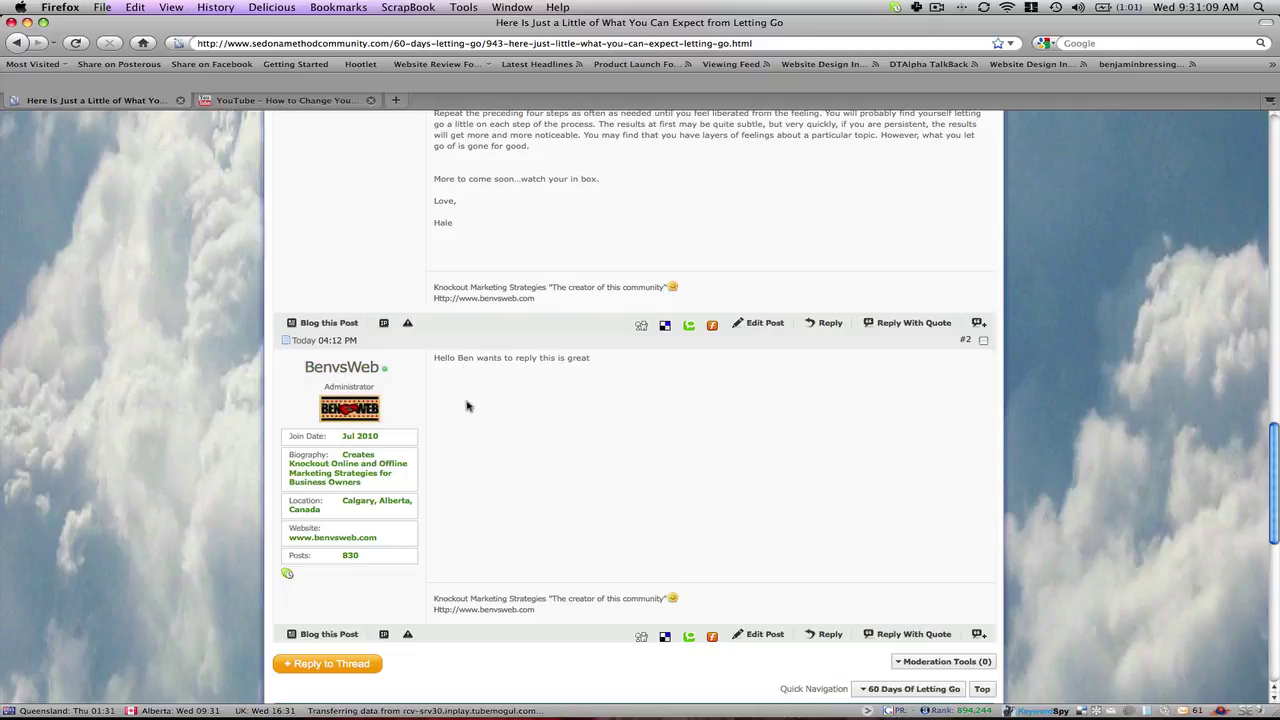
scroll(469, 405, up, 1)
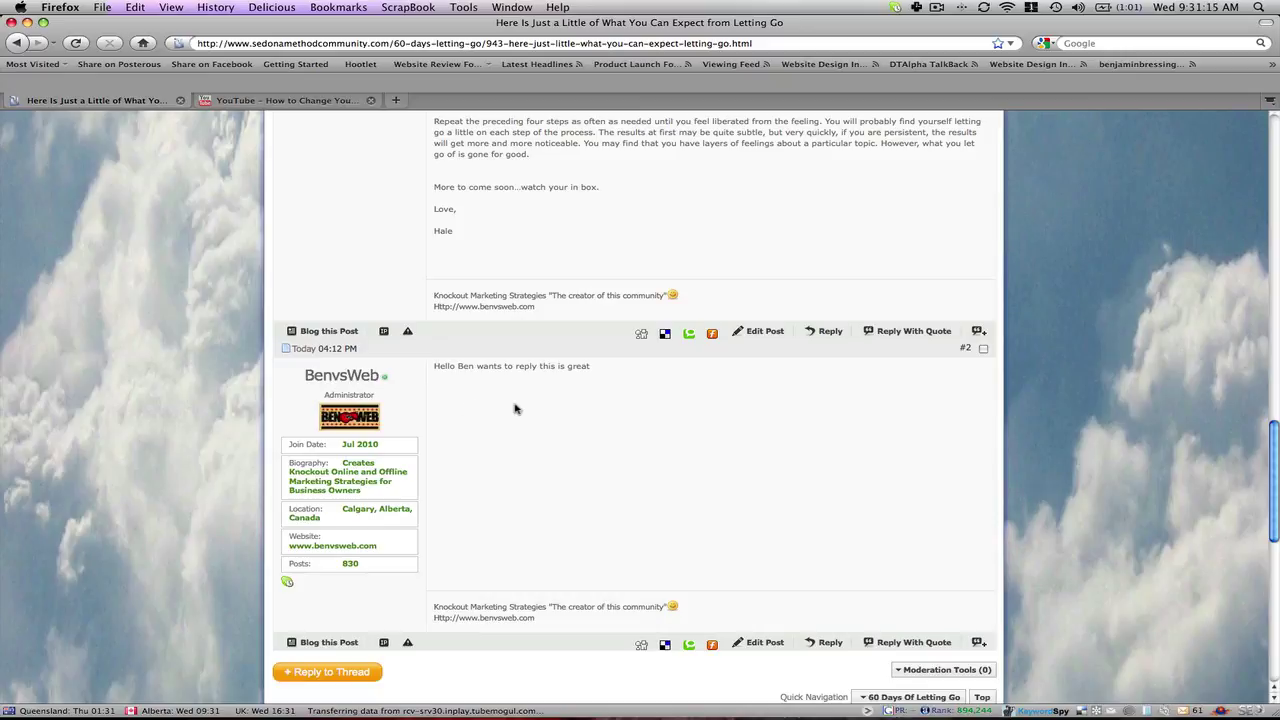
scroll(560, 417, down, 2)
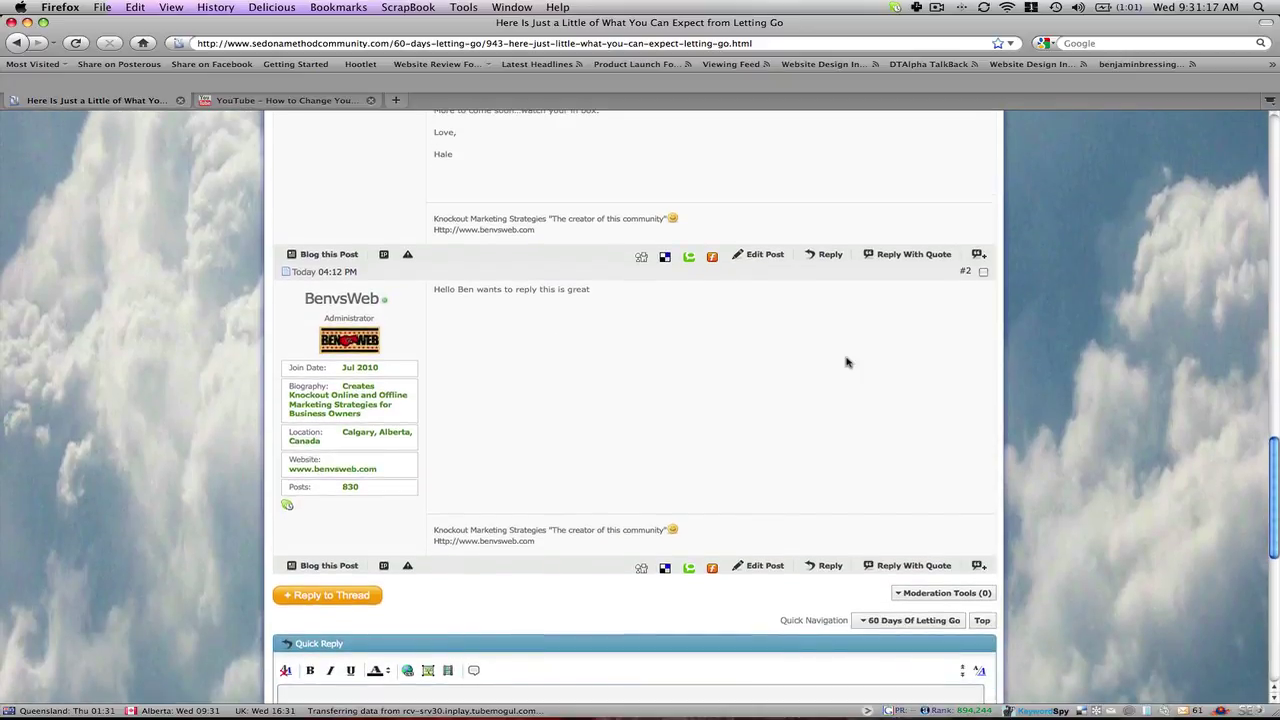
Step: Select reply post #2 and choose Delete Posts... from Moderation Tools
click(983, 272)
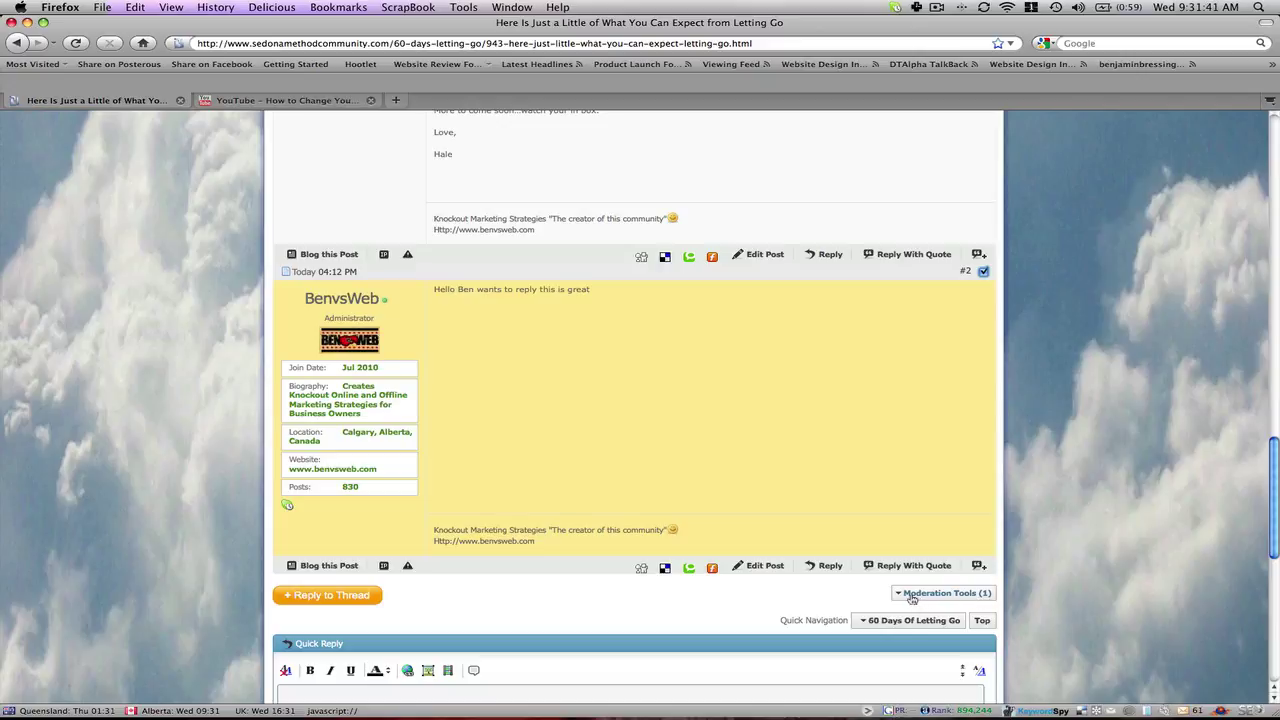
click(912, 595)
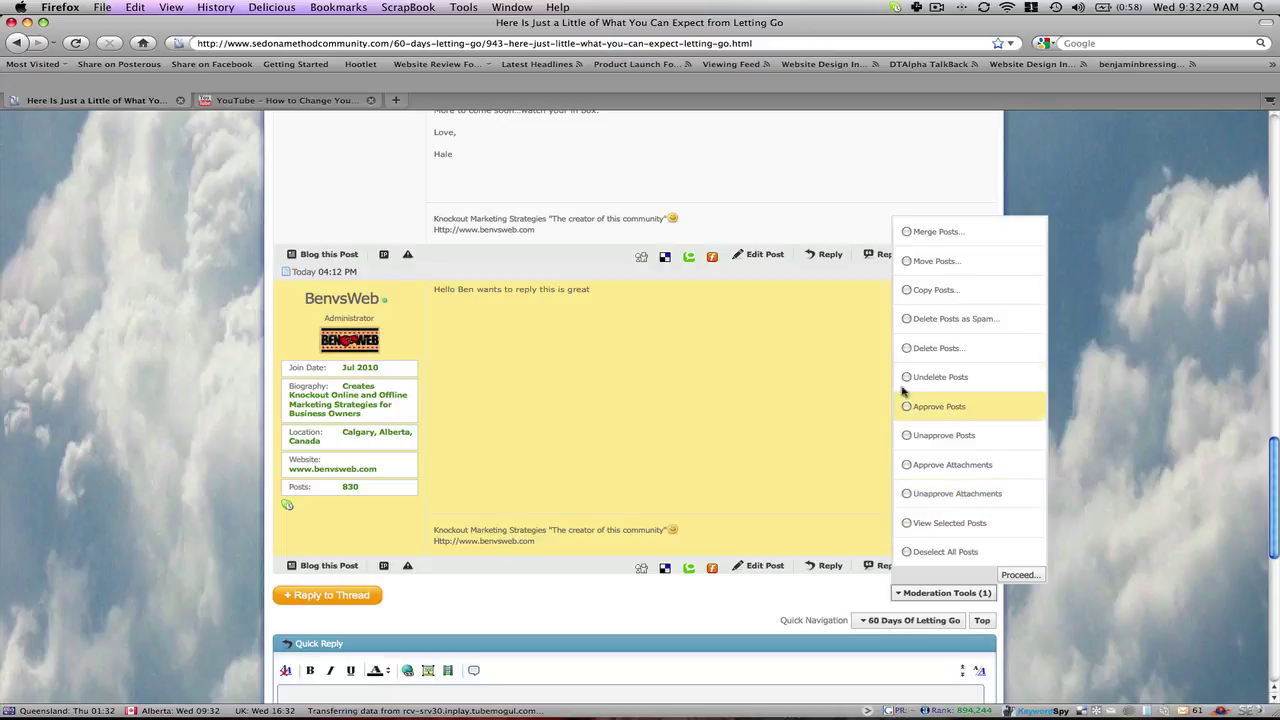
click(907, 348)
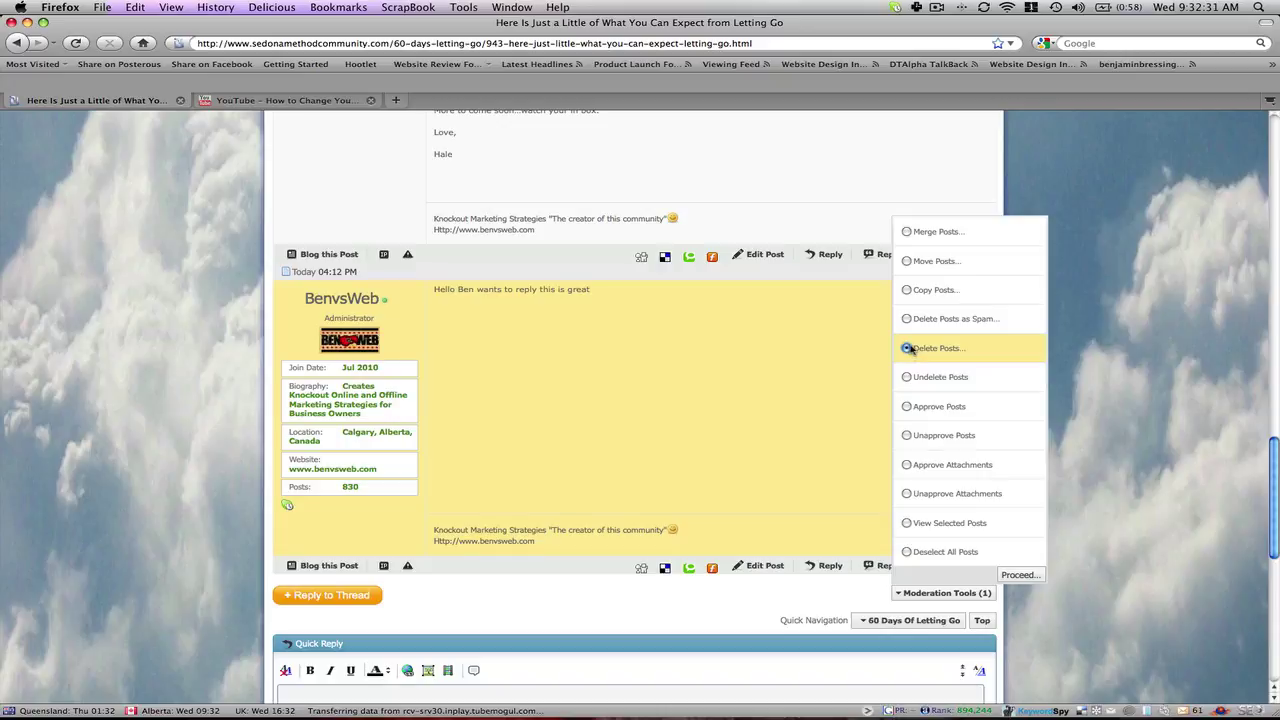
click(1020, 576)
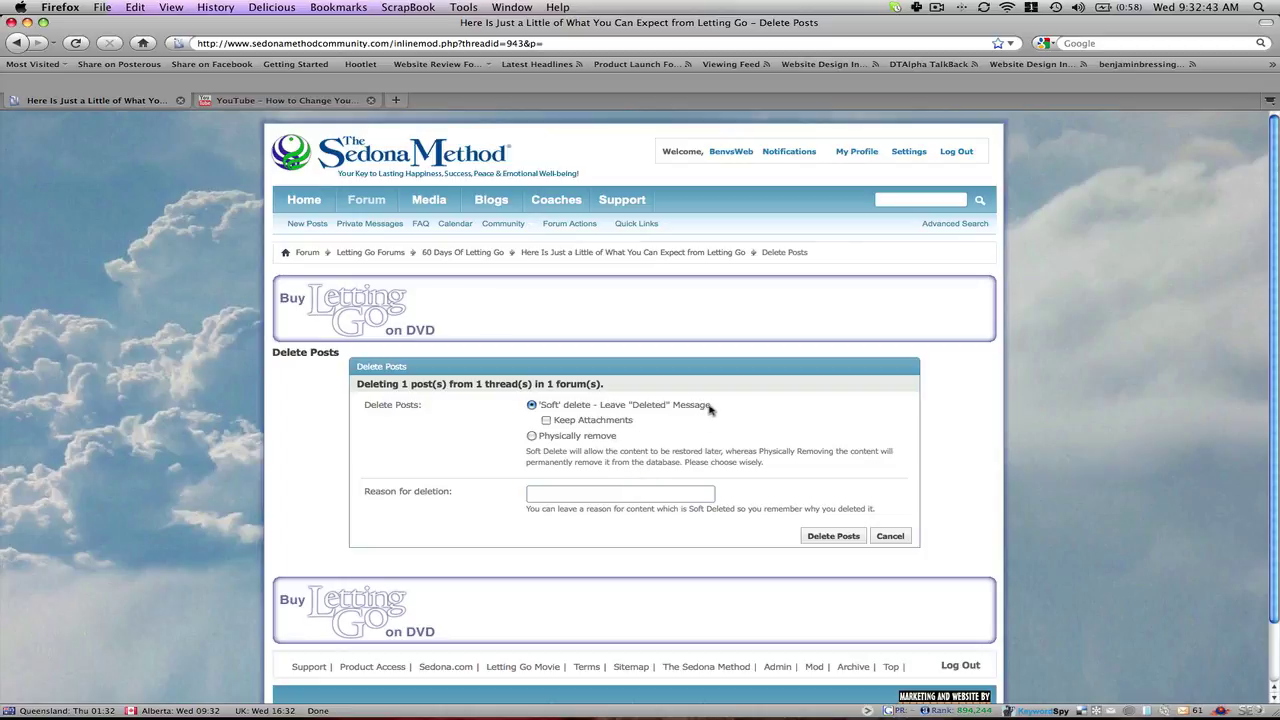
Step: Choose Physically remove with the deletion reason 'ben did this as a example'
drag(711, 407, 536, 408)
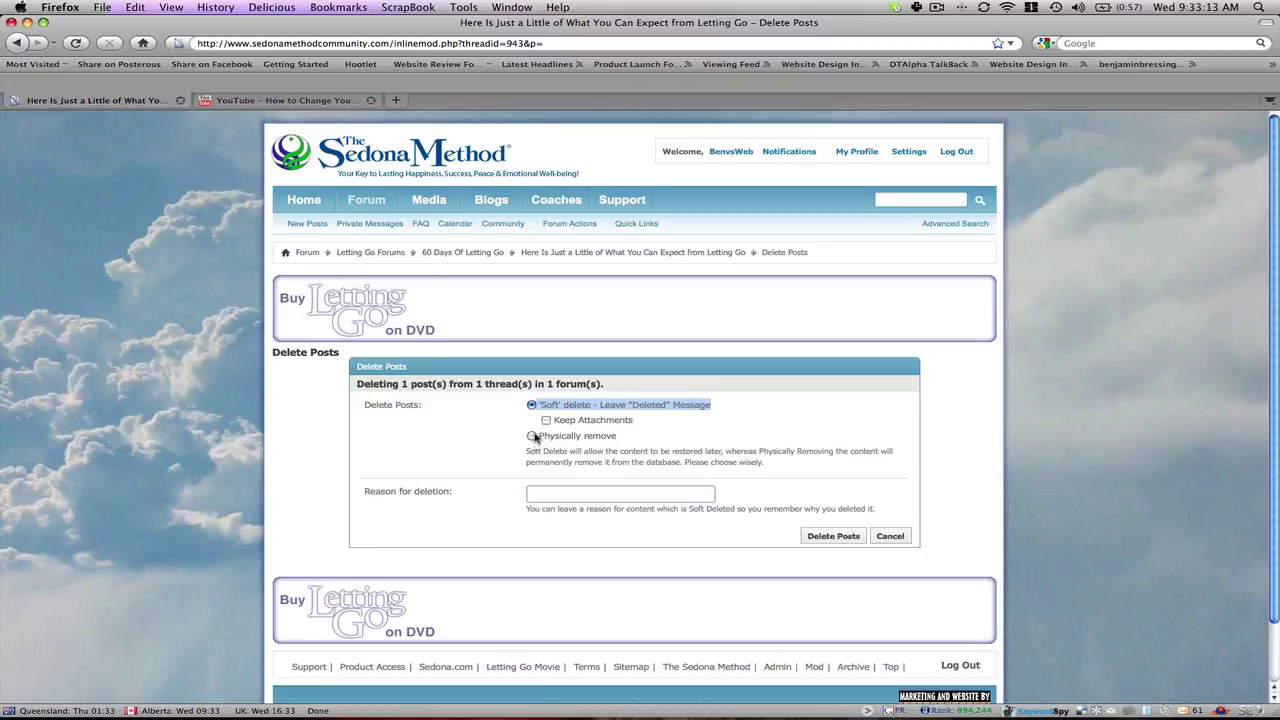
click(533, 436)
click(563, 495)
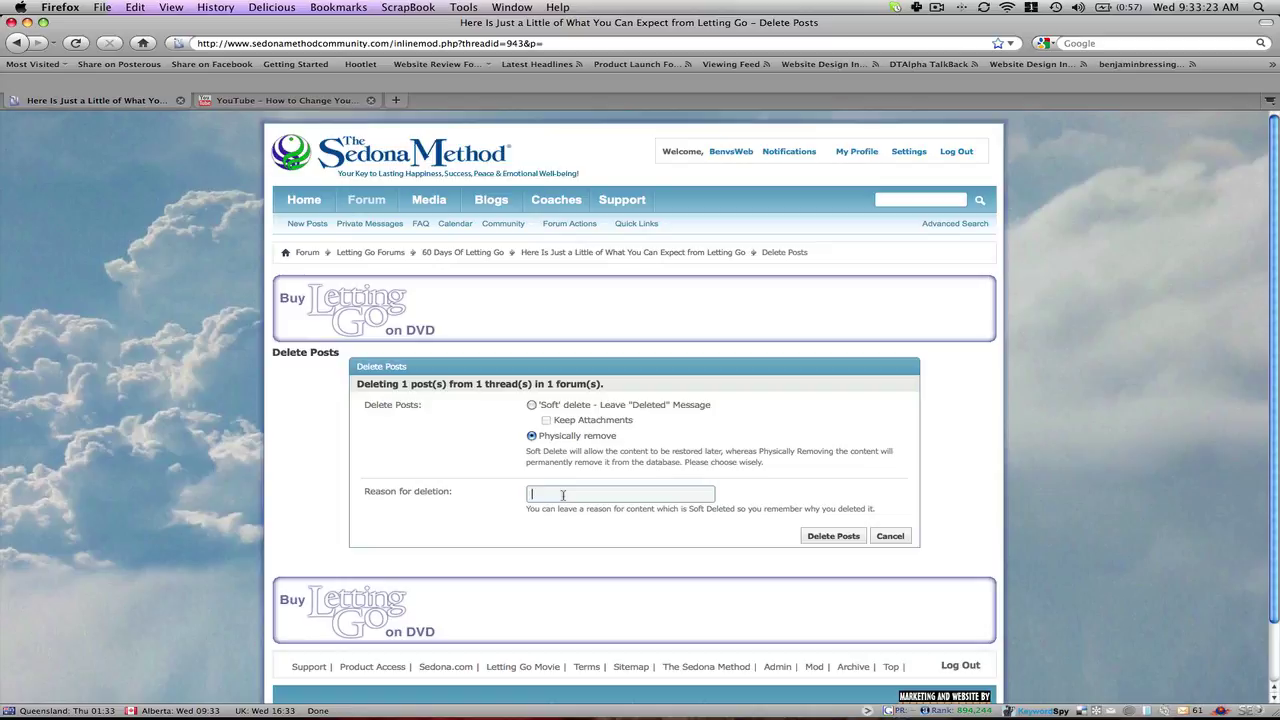
click(563, 495)
text(ben did this as a example)
Step: Submit the post deletion and re-enter the account password at the login prompt
click(843, 537)
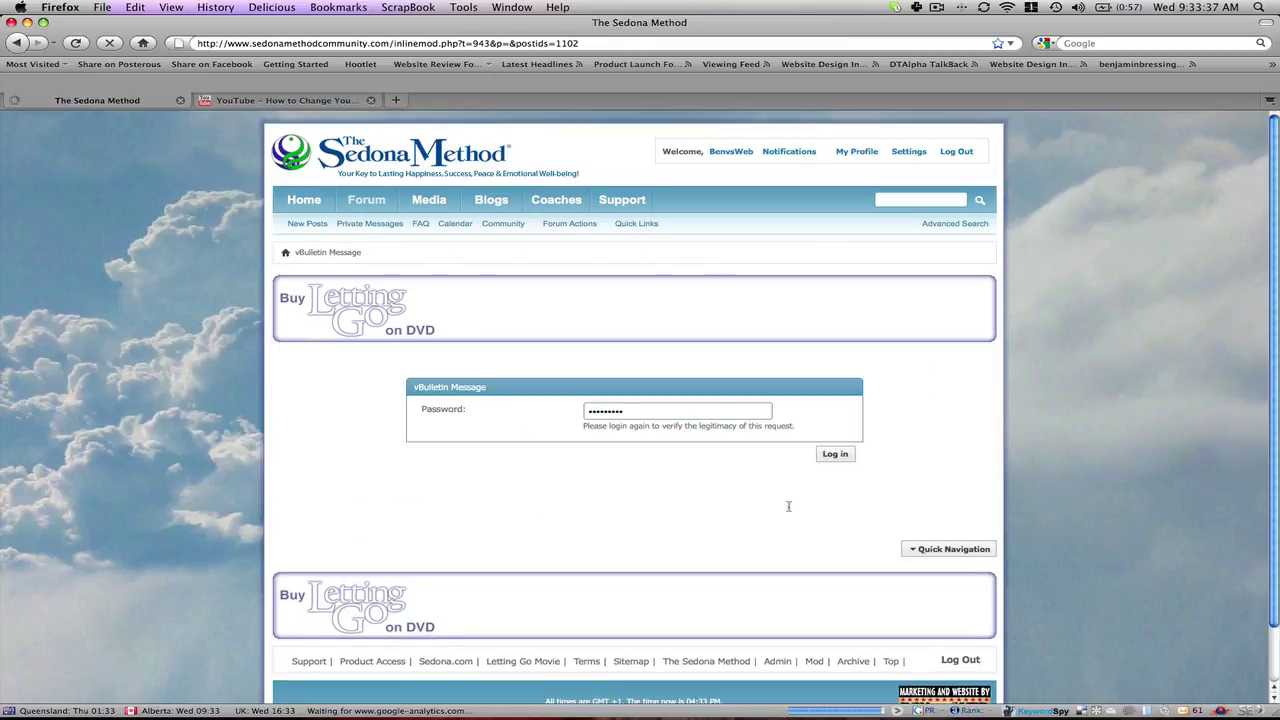
click(843, 460)
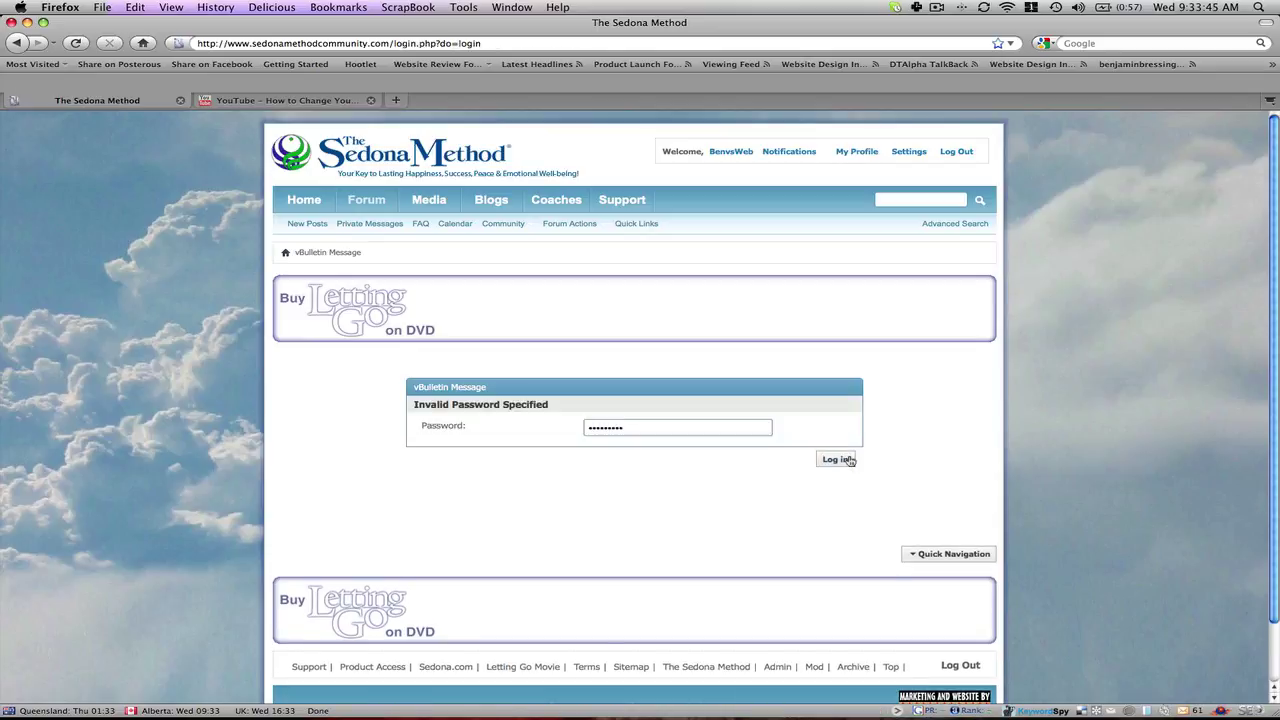
double_click(685, 431)
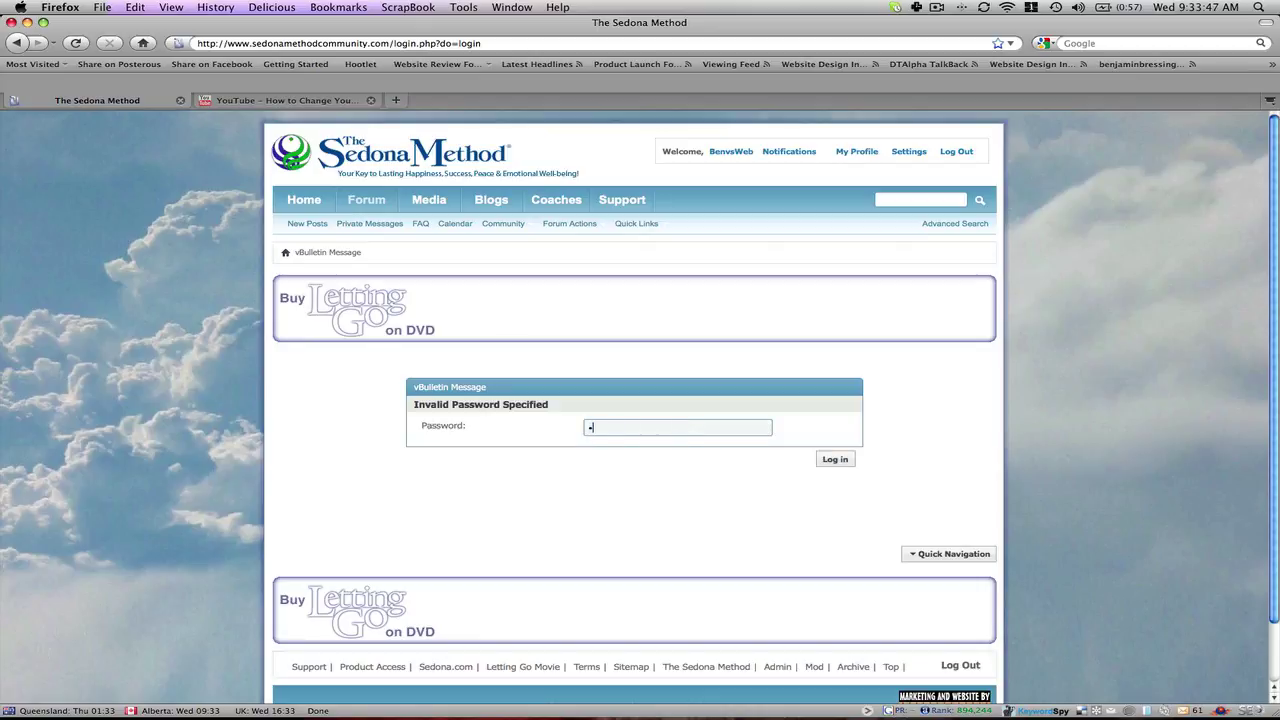
click(820, 460)
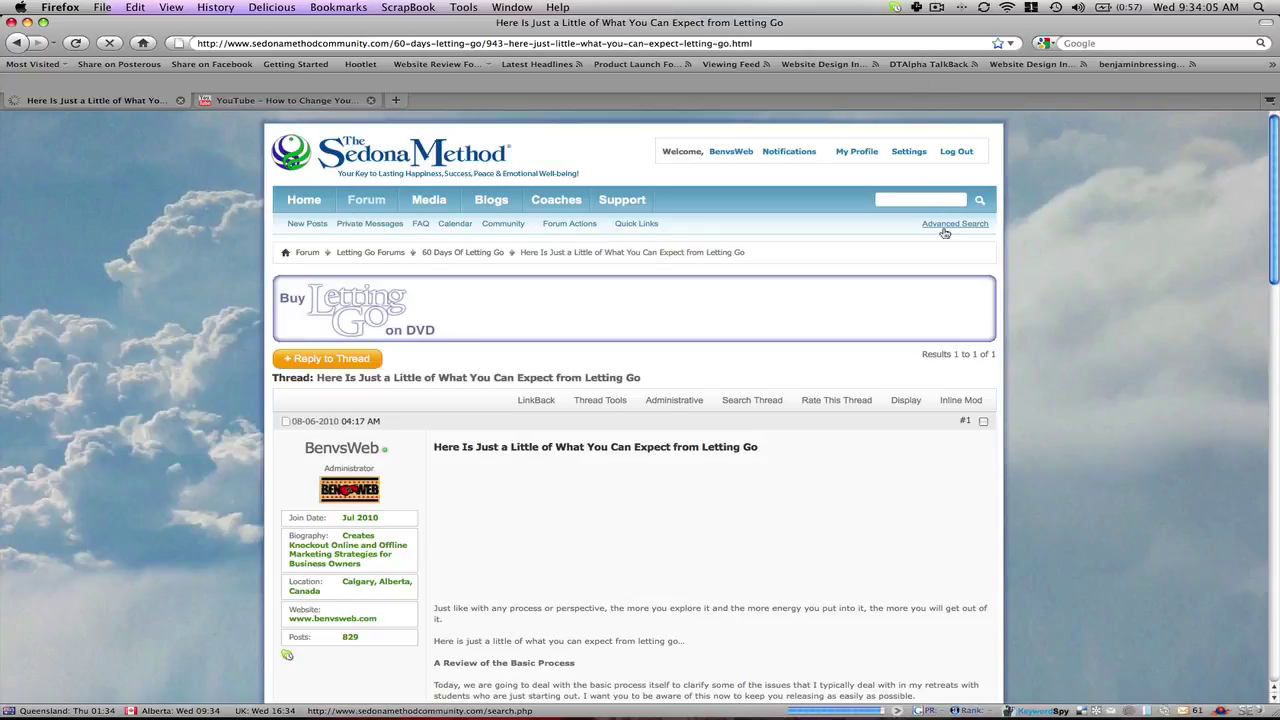
Step: Pause the first post's video and scroll down to the empty Quick Reply box
scroll(943, 232, down, 15)
scroll(943, 230, down, 10)
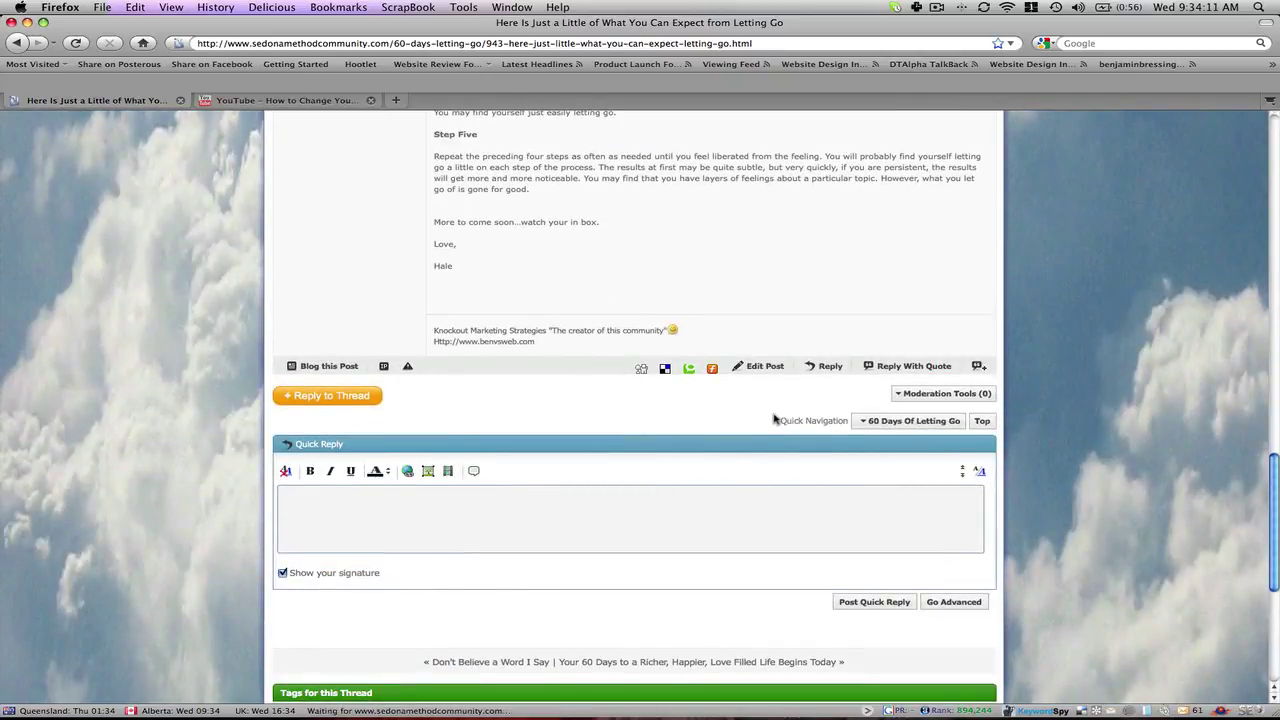
scroll(778, 419, up, 3)
scroll(775, 418, down, 2)
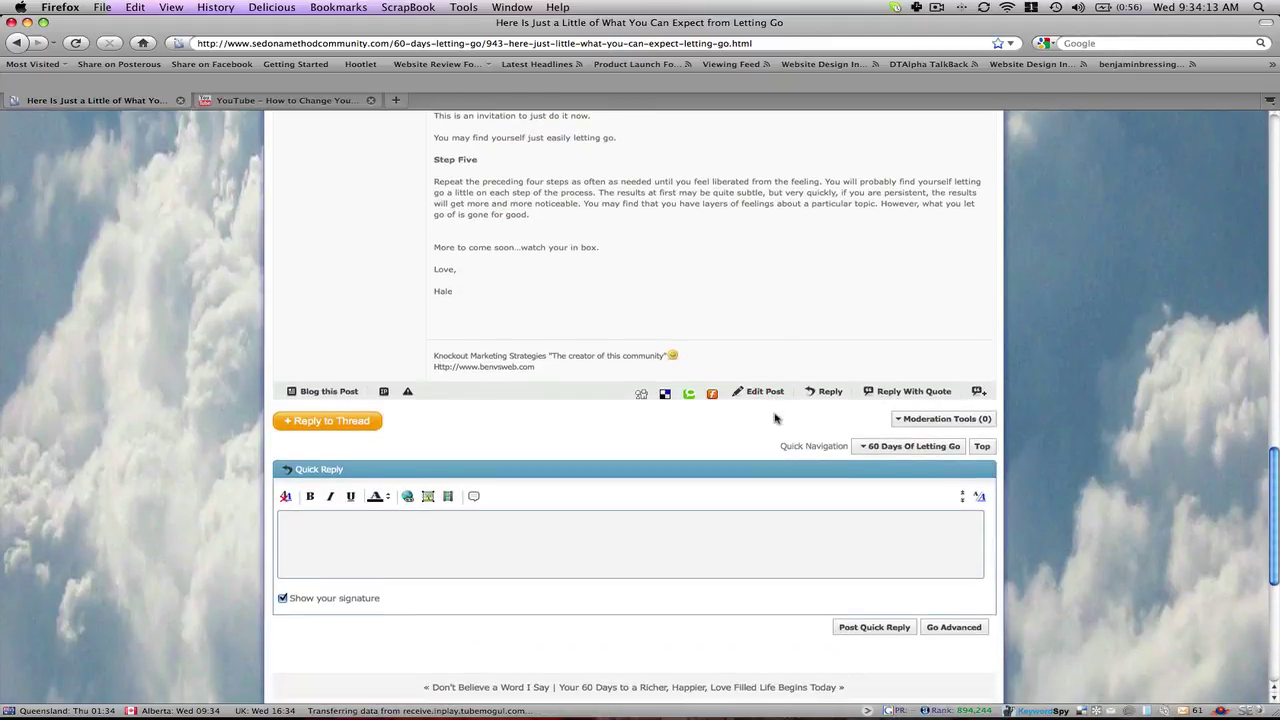
scroll(775, 418, up, 20)
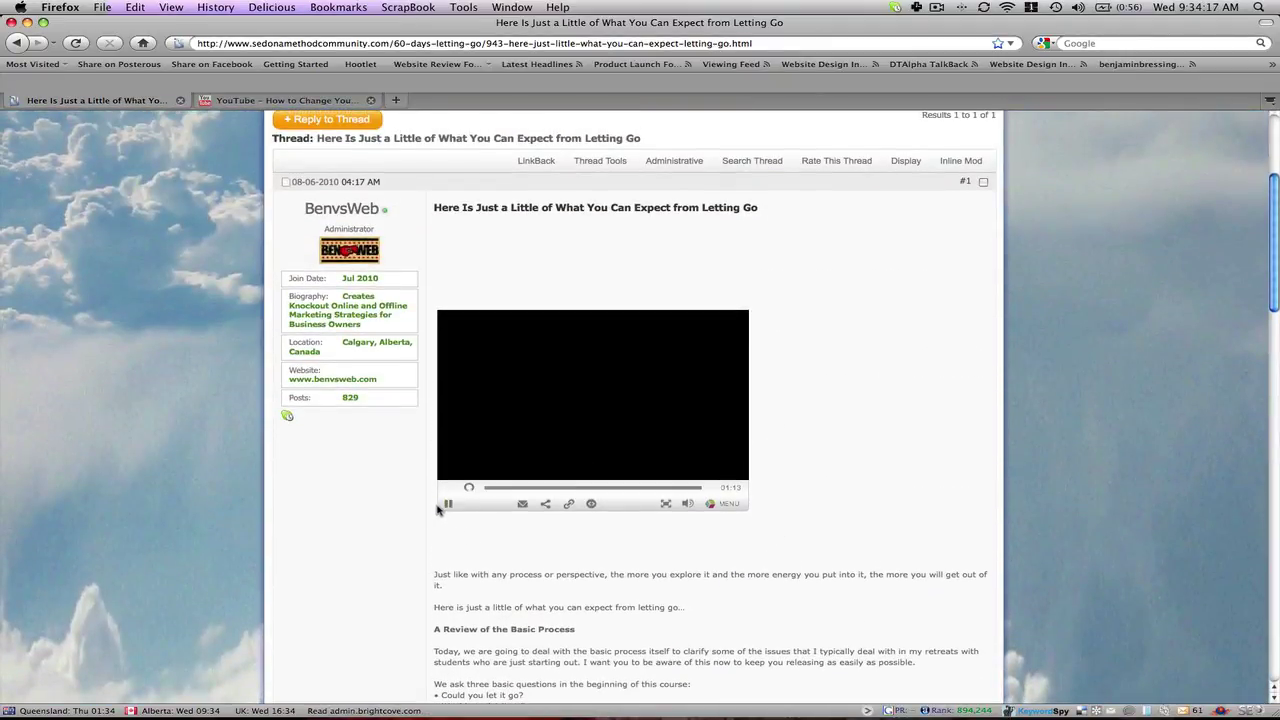
click(448, 503)
scroll(471, 537, down, 4)
scroll(471, 537, down, 20)
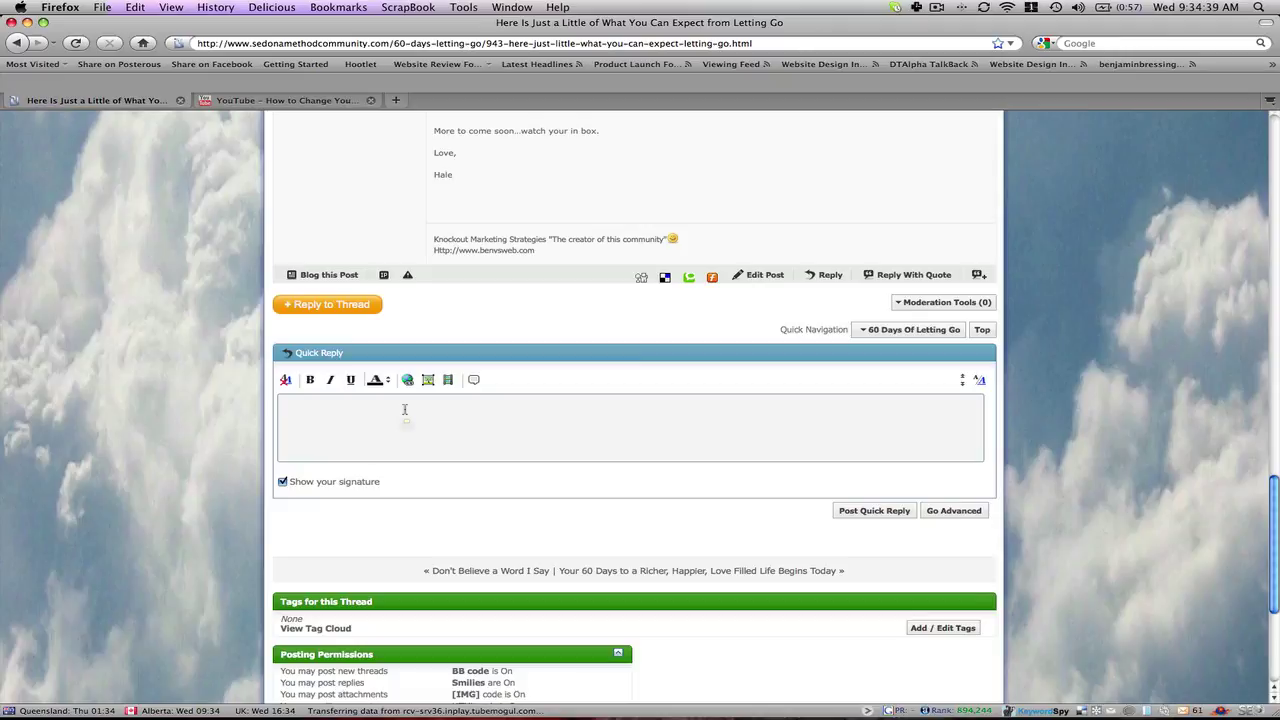
Step: Cancel the image URL prompt and open Insert Video from the Quick Reply toolbar
click(428, 381)
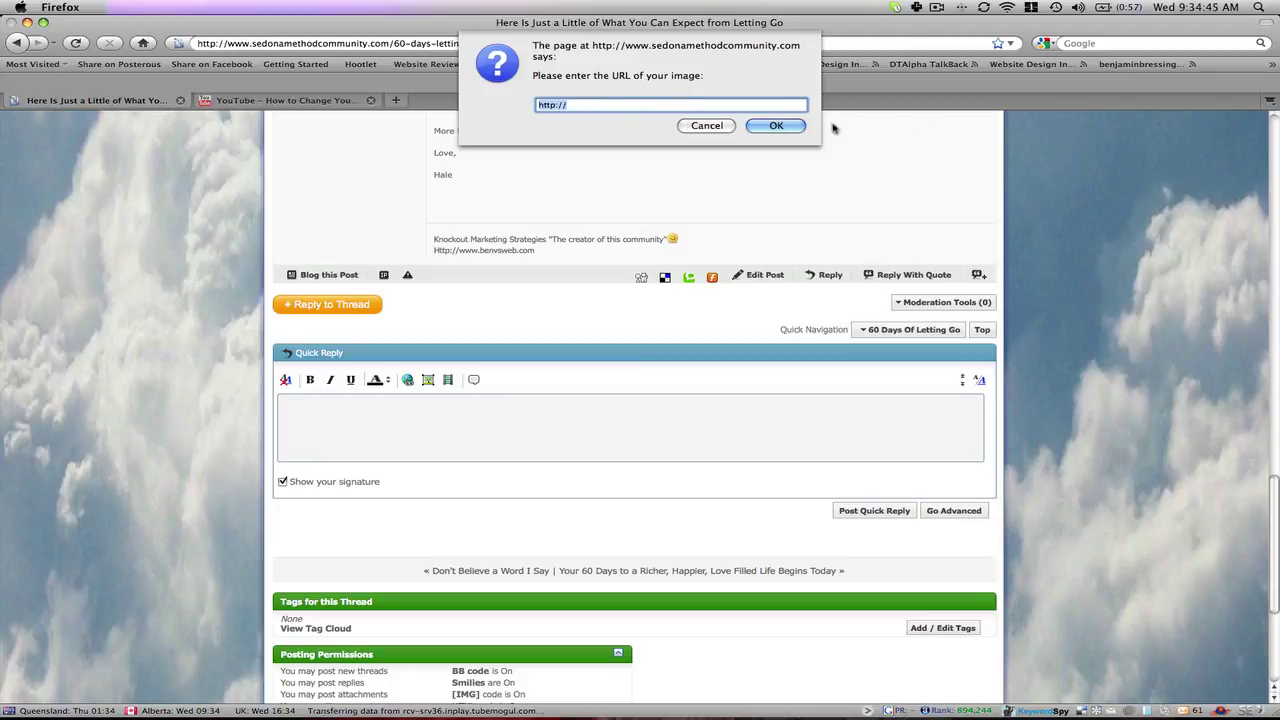
click(706, 126)
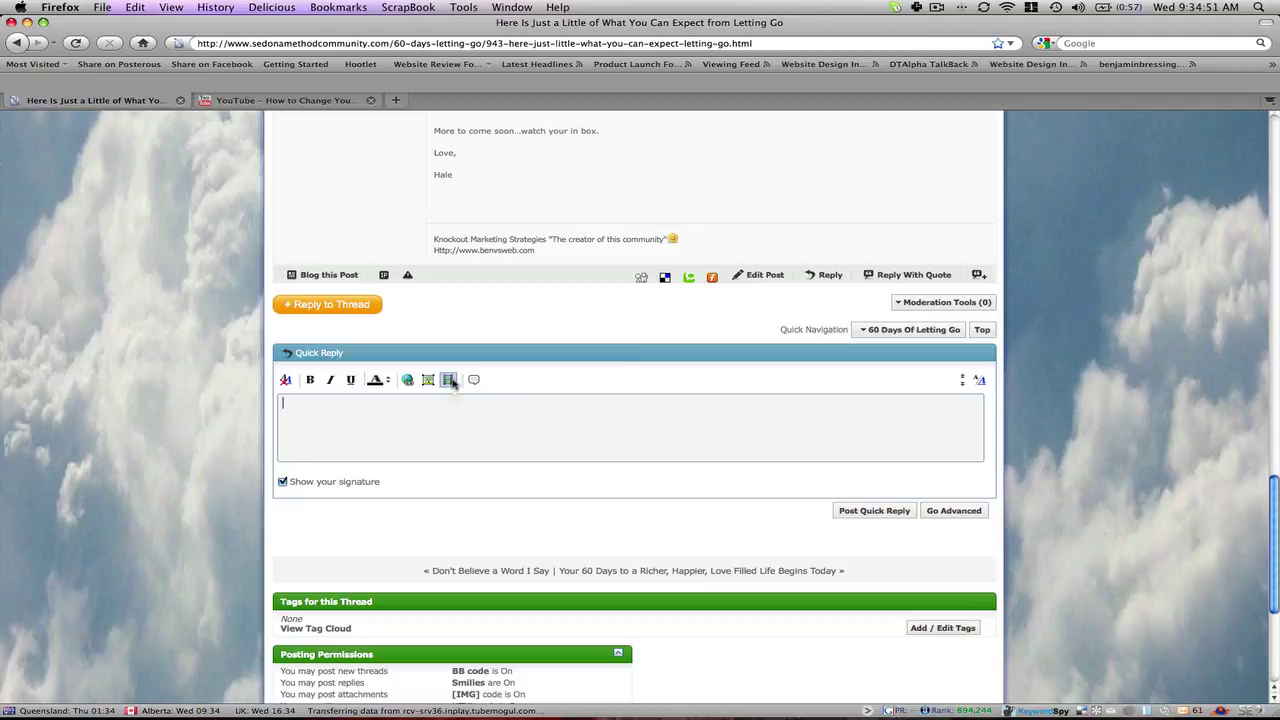
click(449, 381)
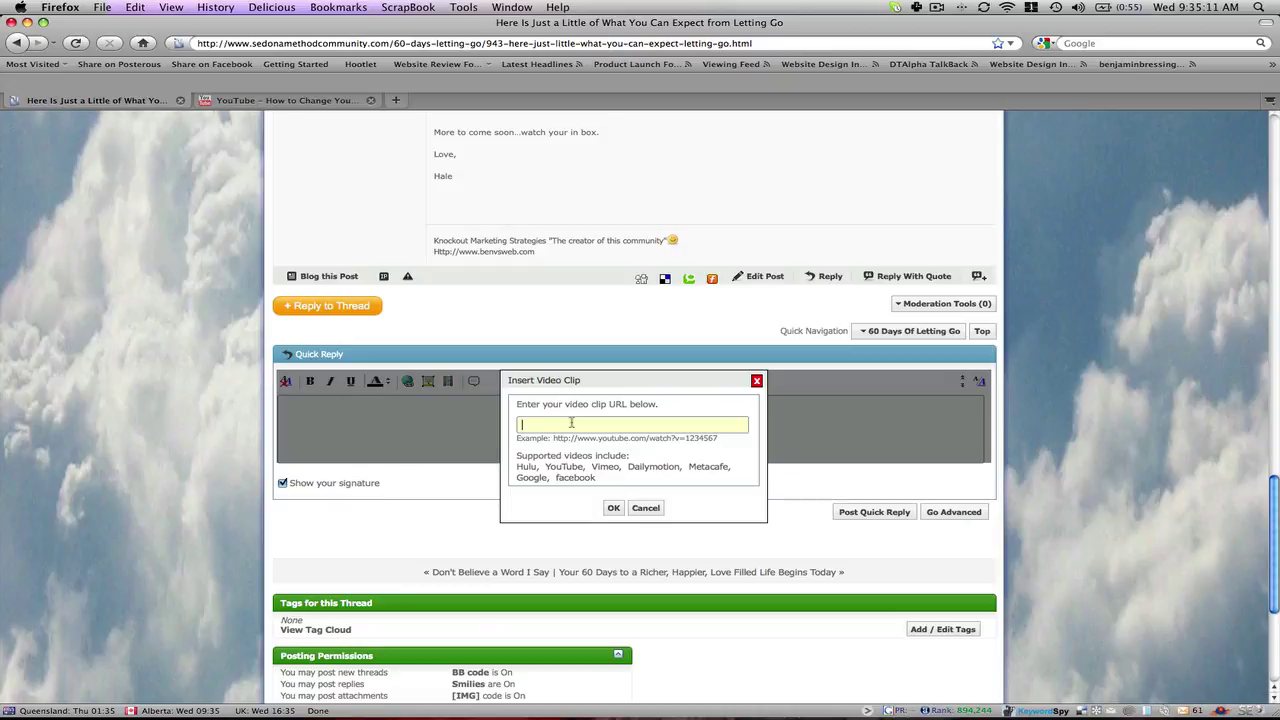
click(322, 104)
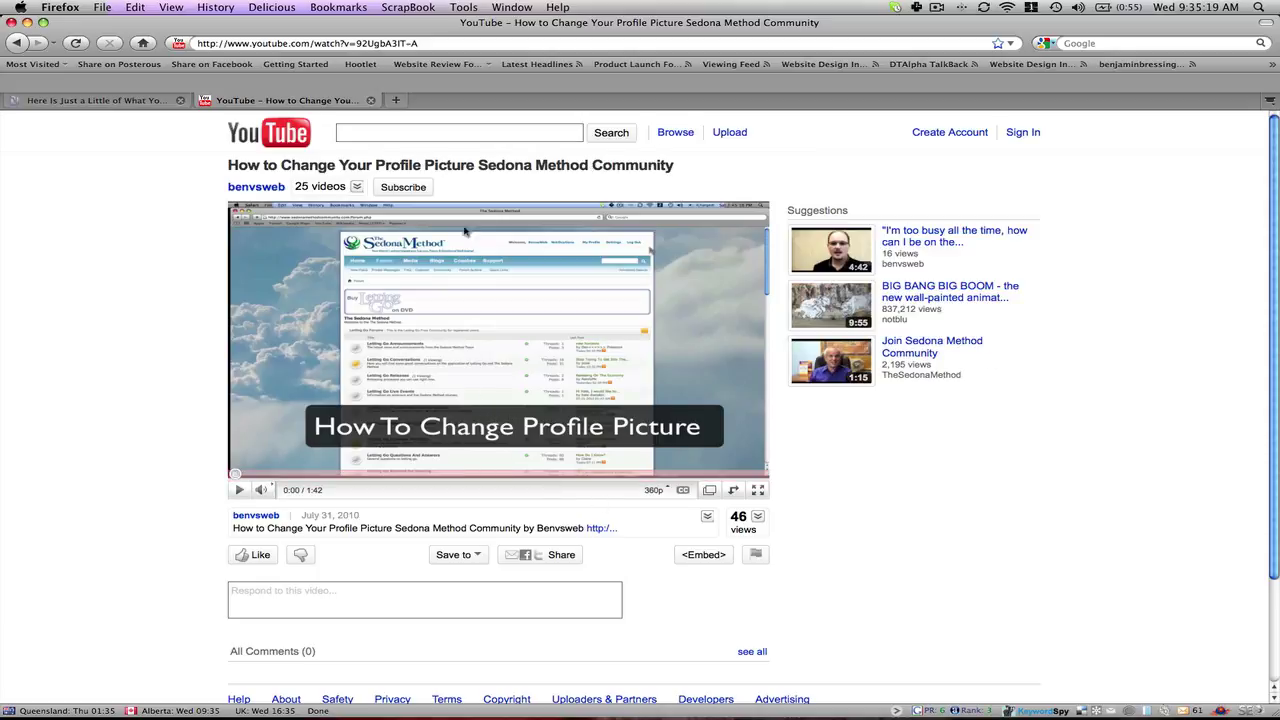
drag(440, 42, 190, 40)
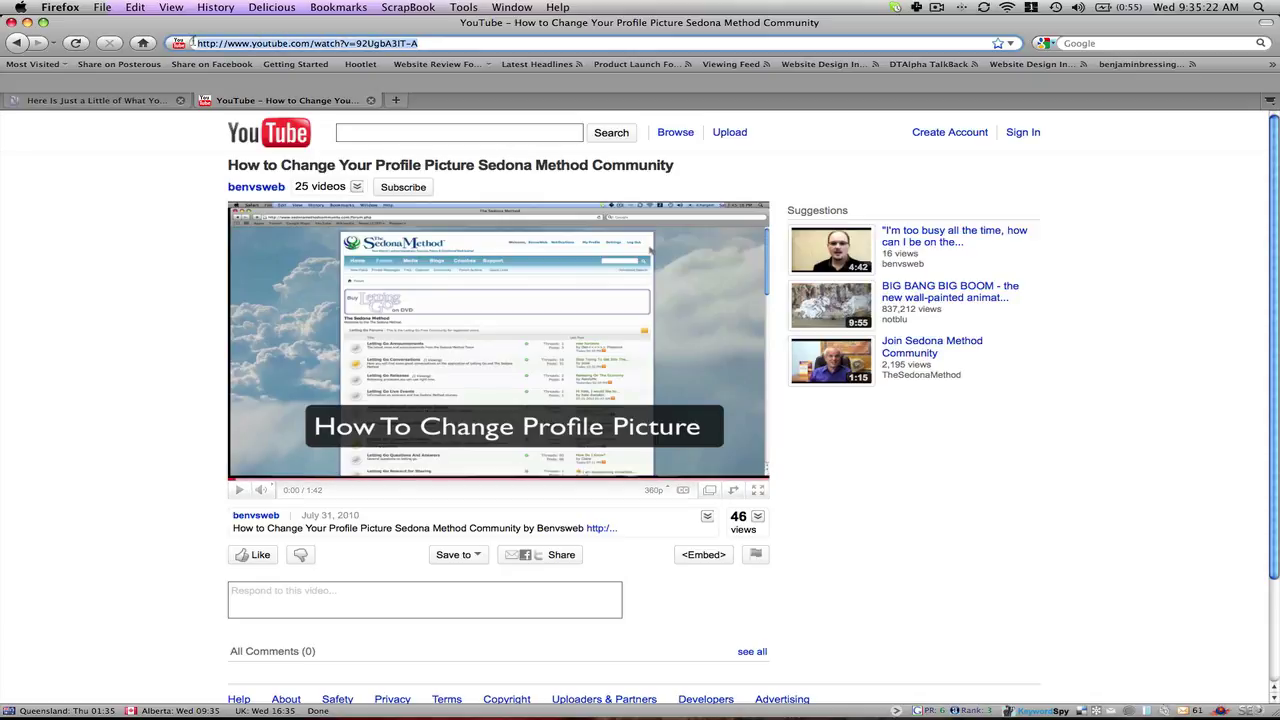
click(118, 102)
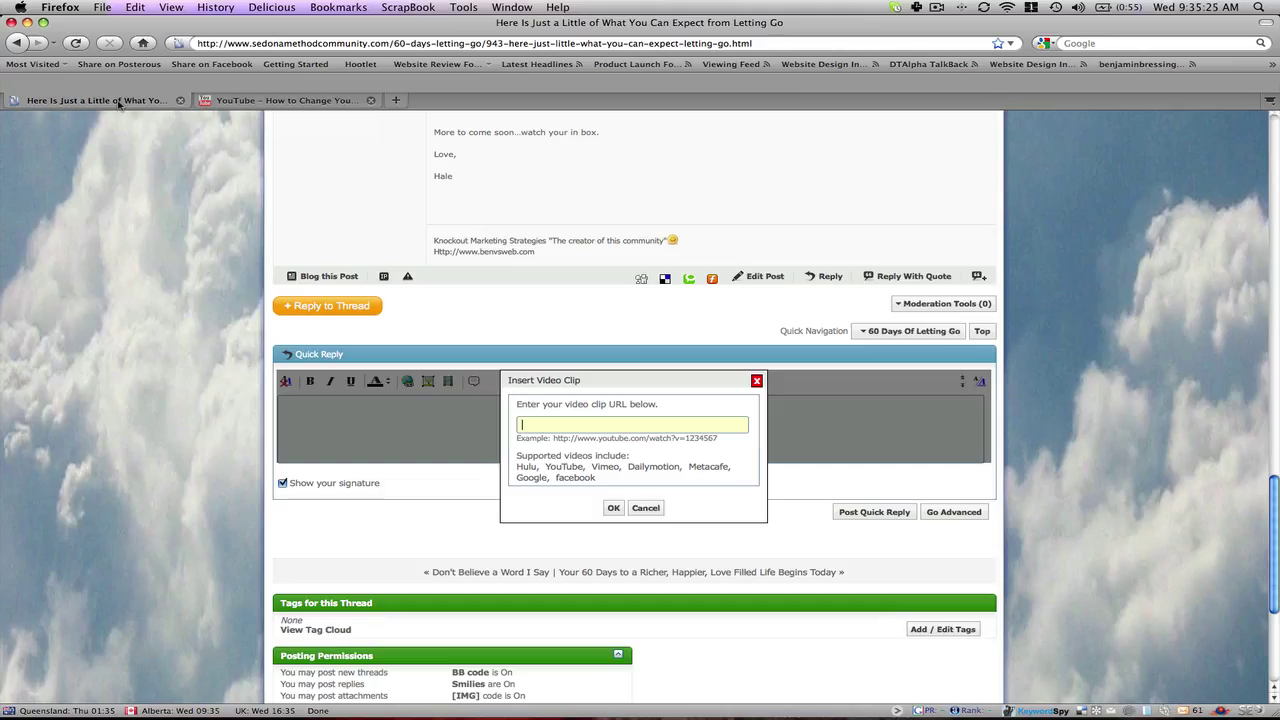
click(272, 104)
drag(450, 42, 192, 44)
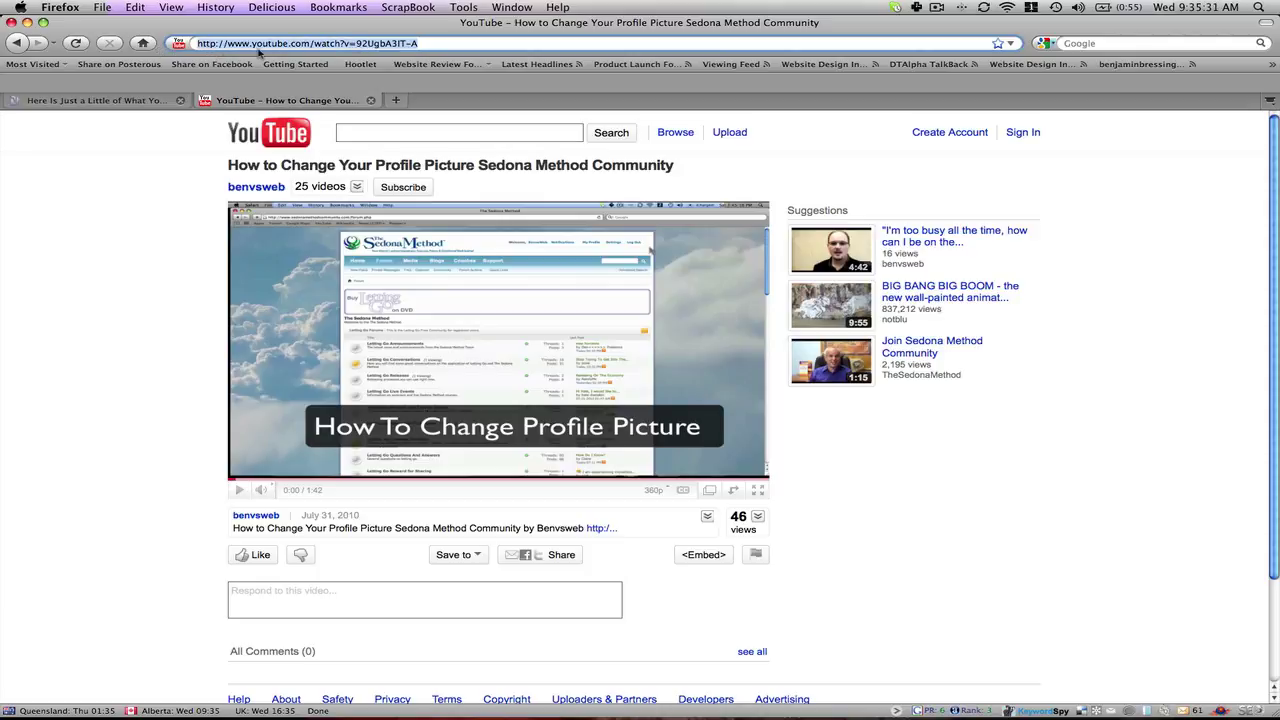
click(133, 8)
click(157, 74)
Step: Paste the YouTube address into the Insert Video Clip field and confirm
click(108, 104)
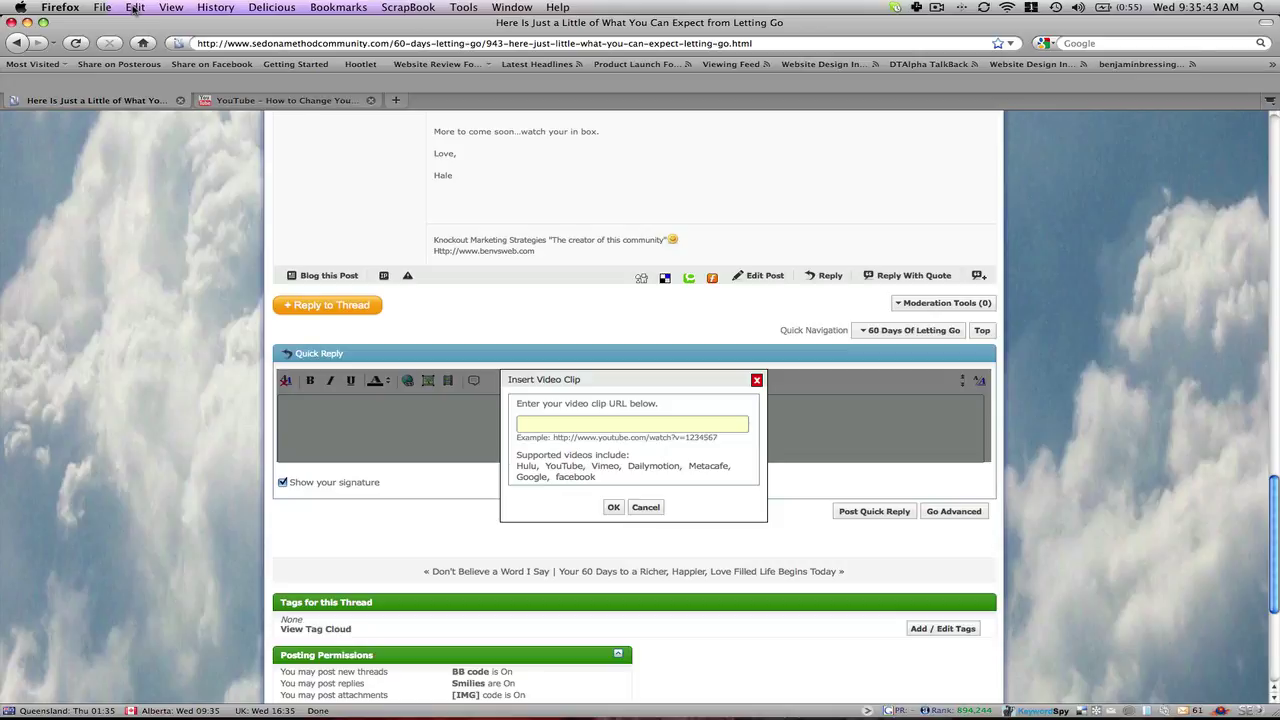
click(134, 9)
click(148, 80)
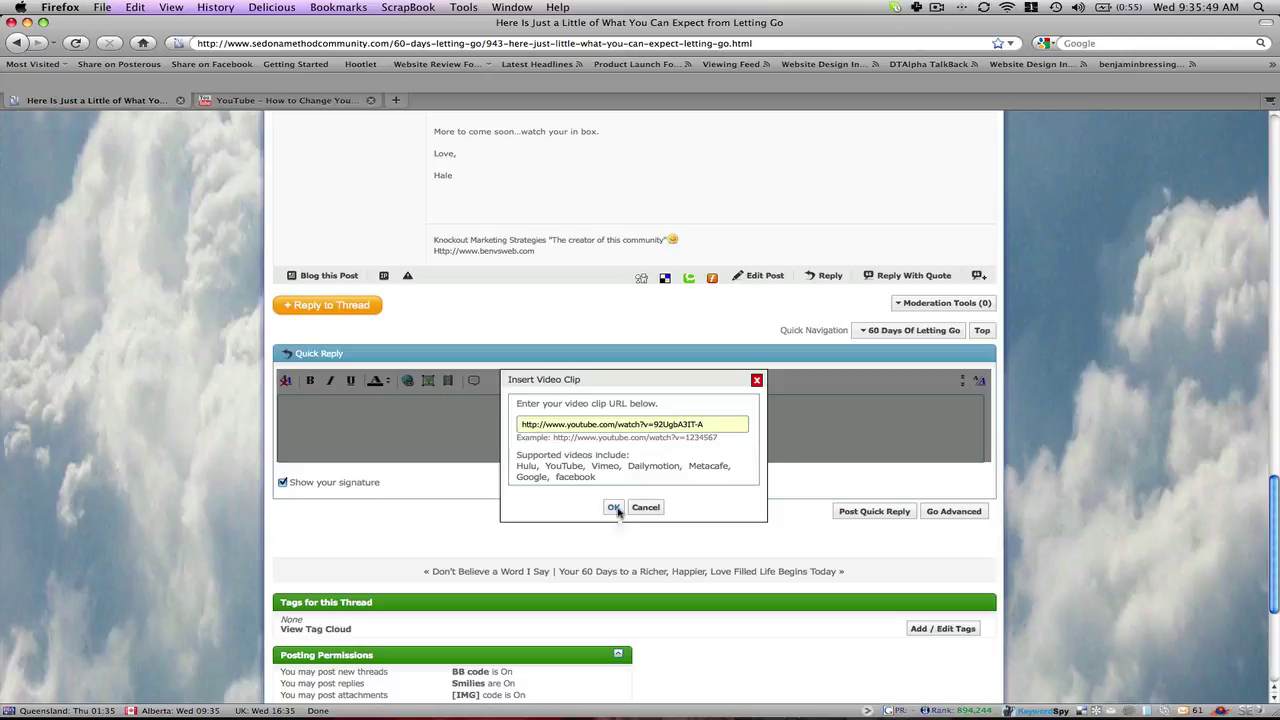
click(614, 508)
Step: Add the line 'Right some text' below the video tag and post the quick reply
click(320, 418)
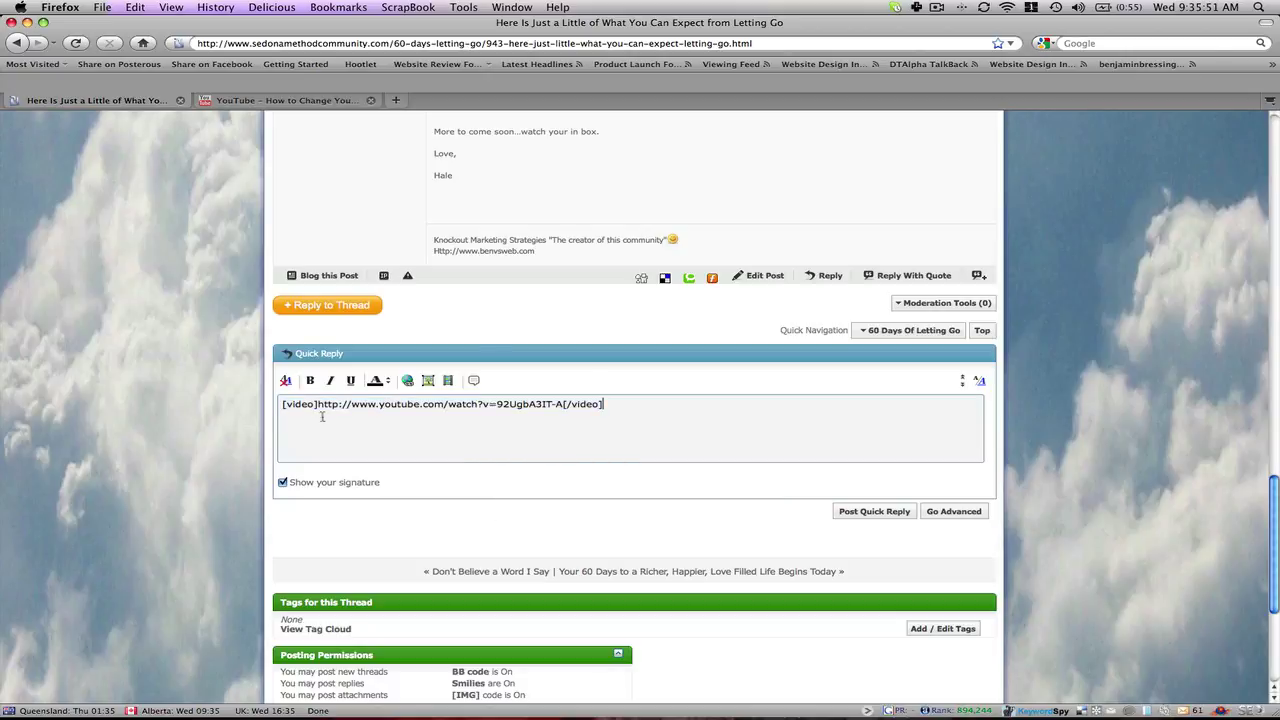
key(Return)
text(Right some text)
click(873, 511)
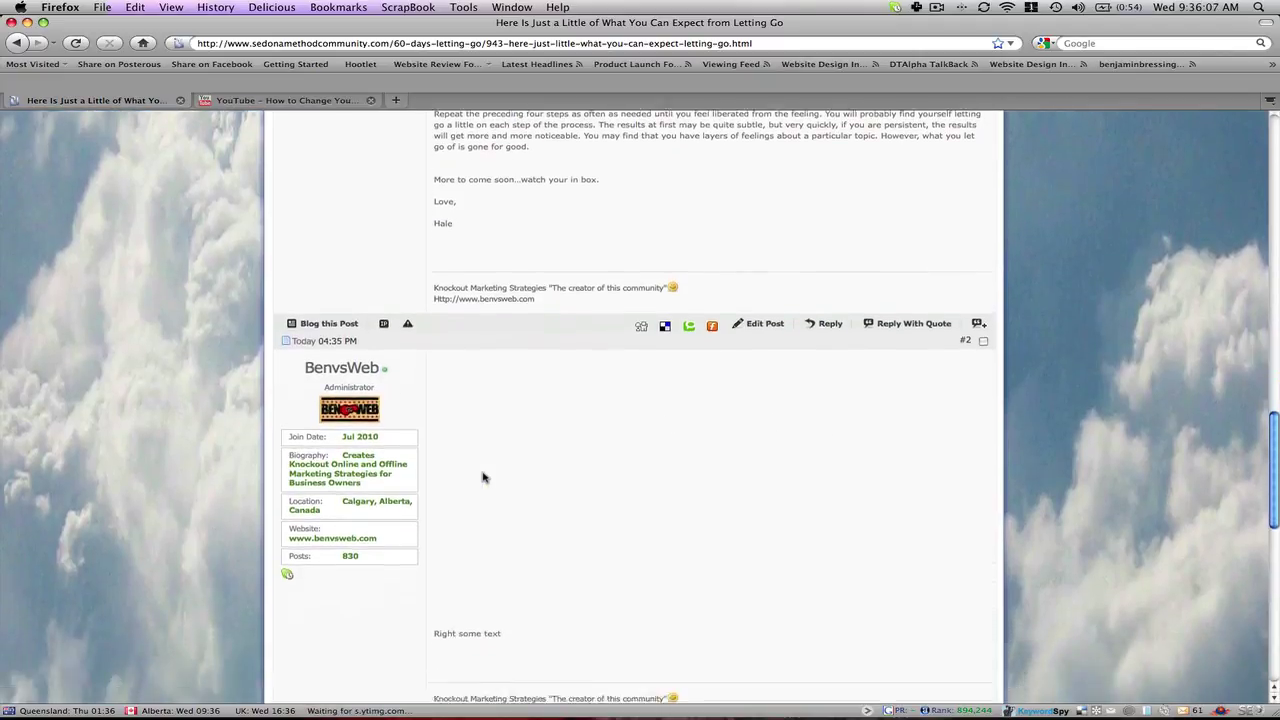
scroll(483, 477, up, 20)
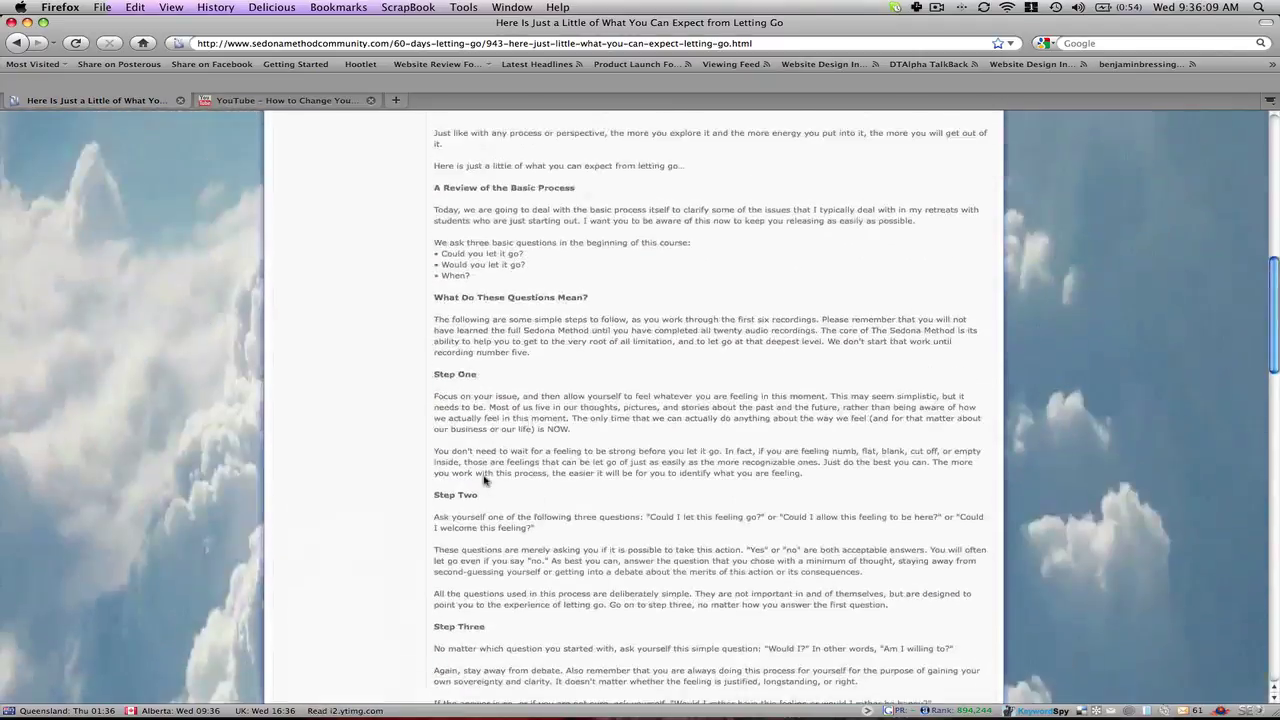
scroll(484, 480, down, 10)
scroll(483, 480, down, 20)
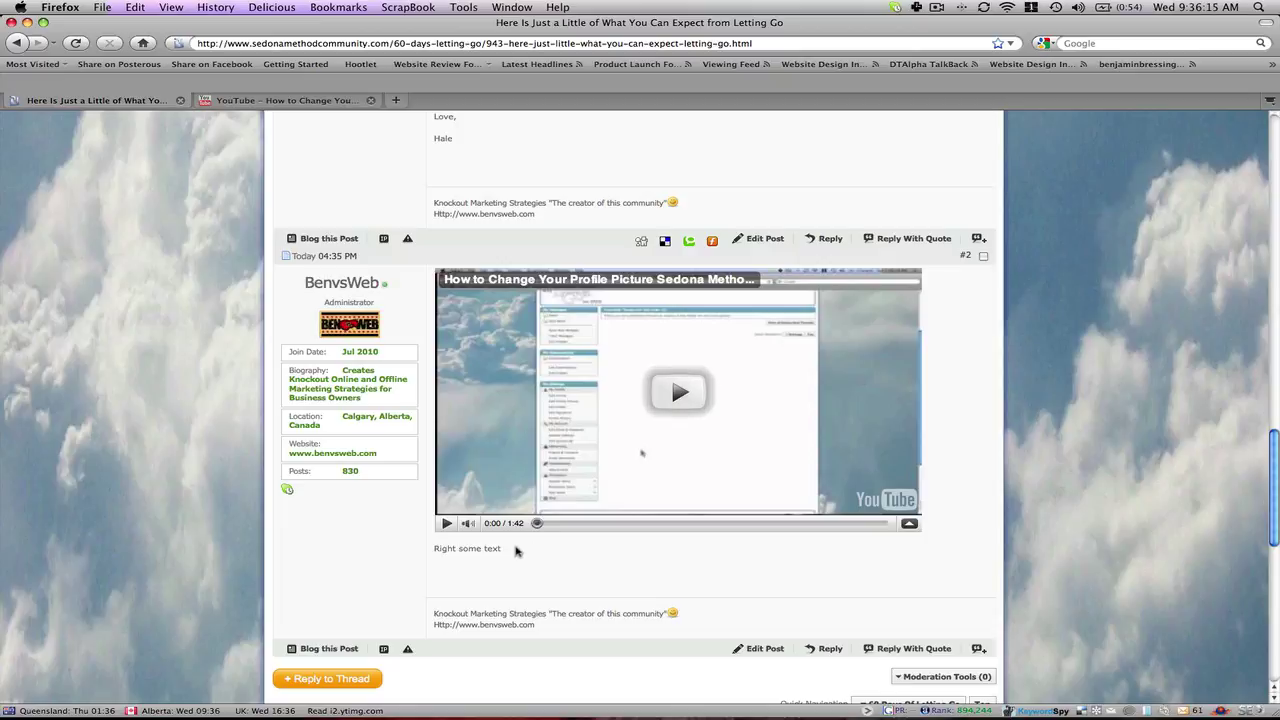
drag(514, 552, 448, 550)
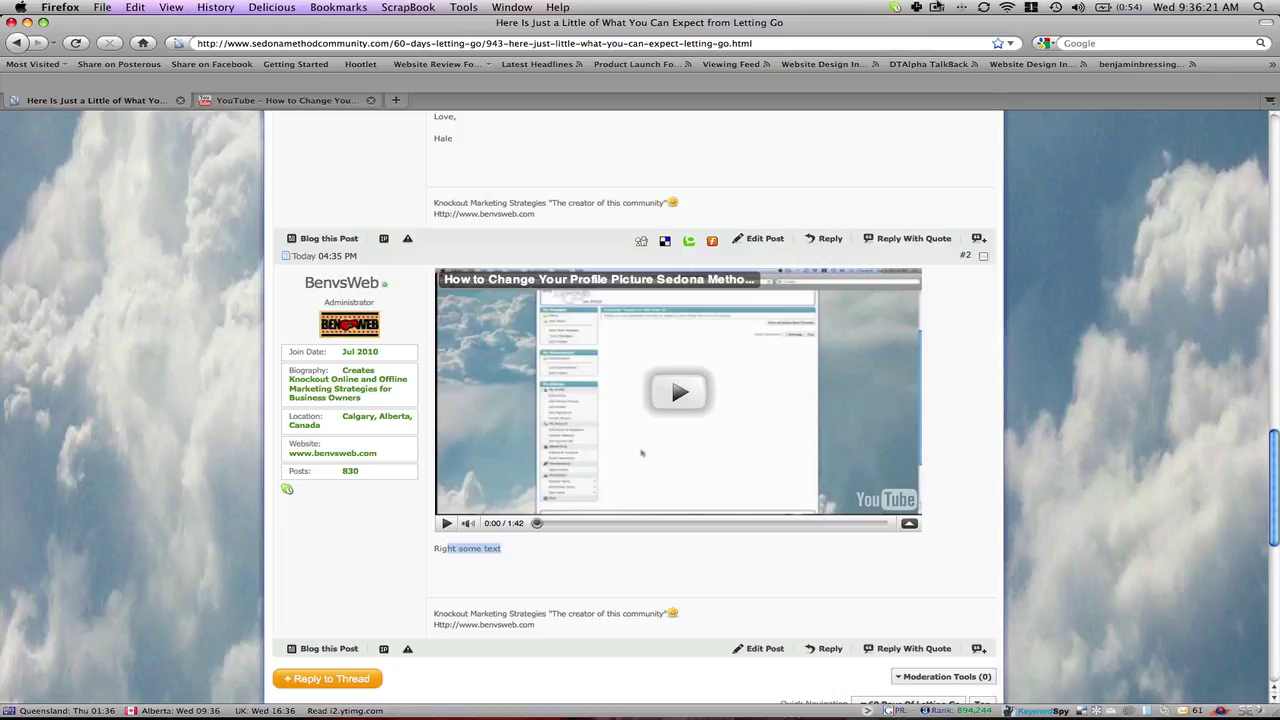
click(937, 7)
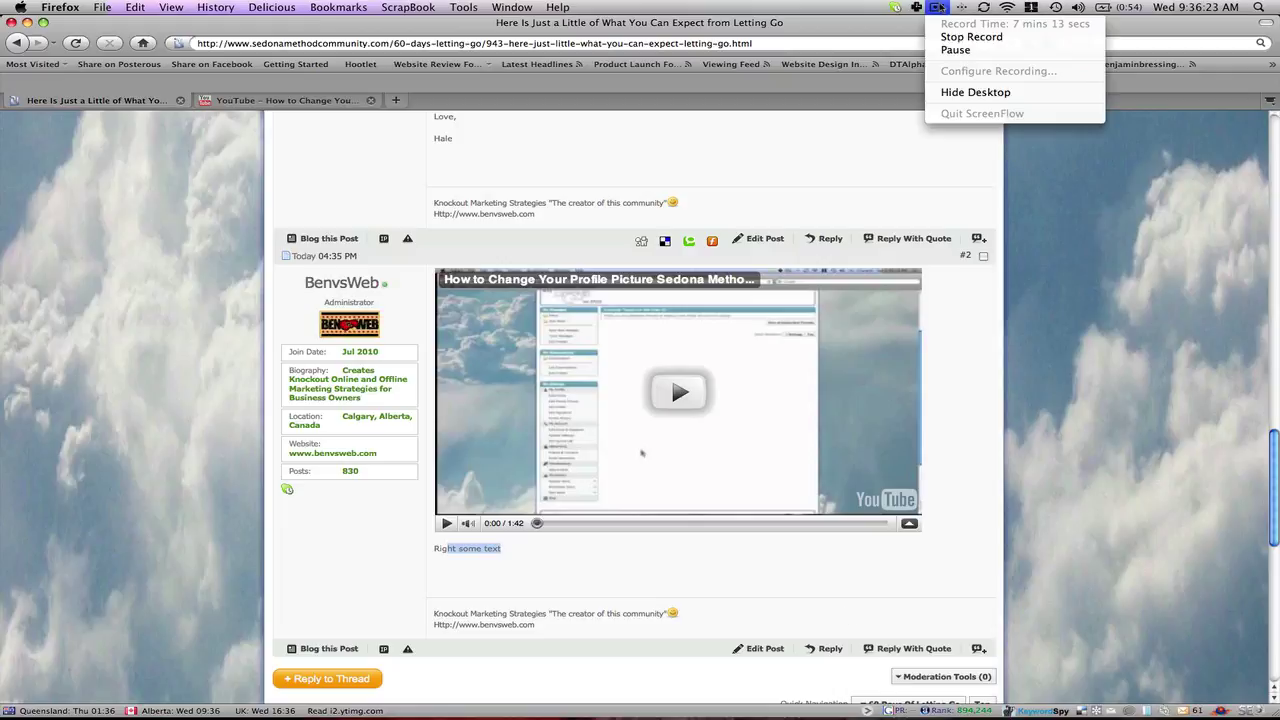
click(858, 125)
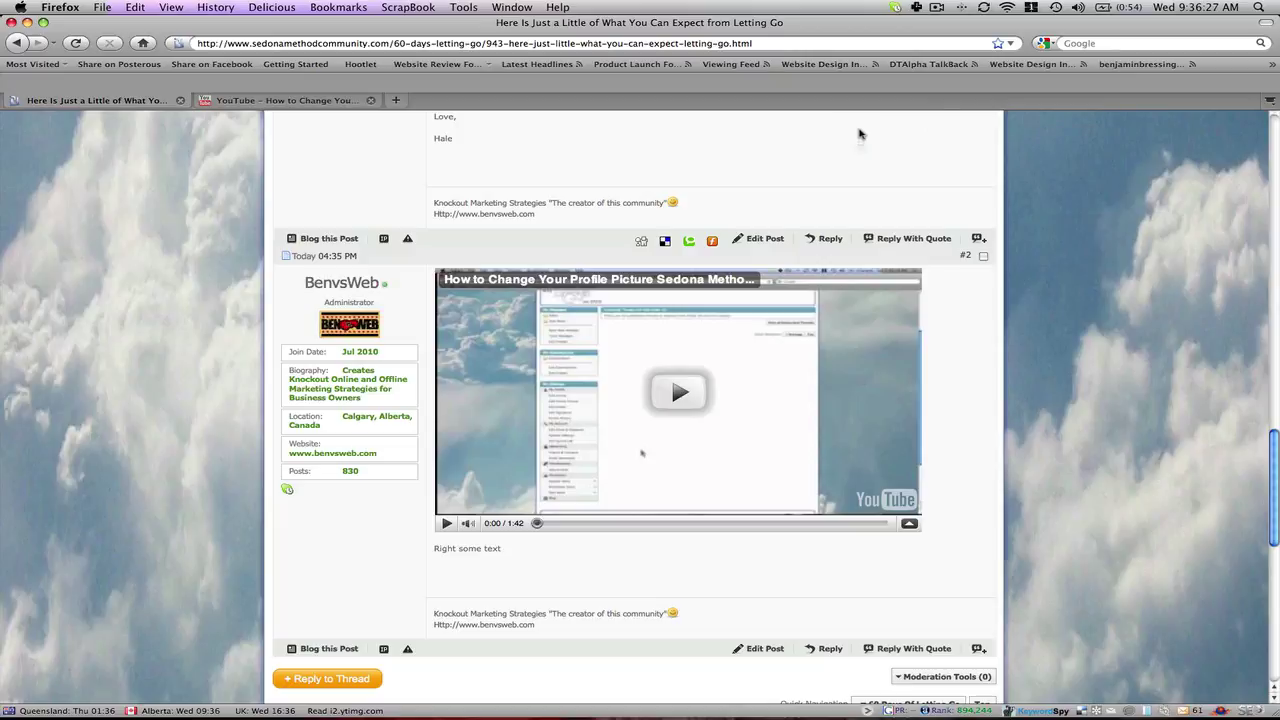